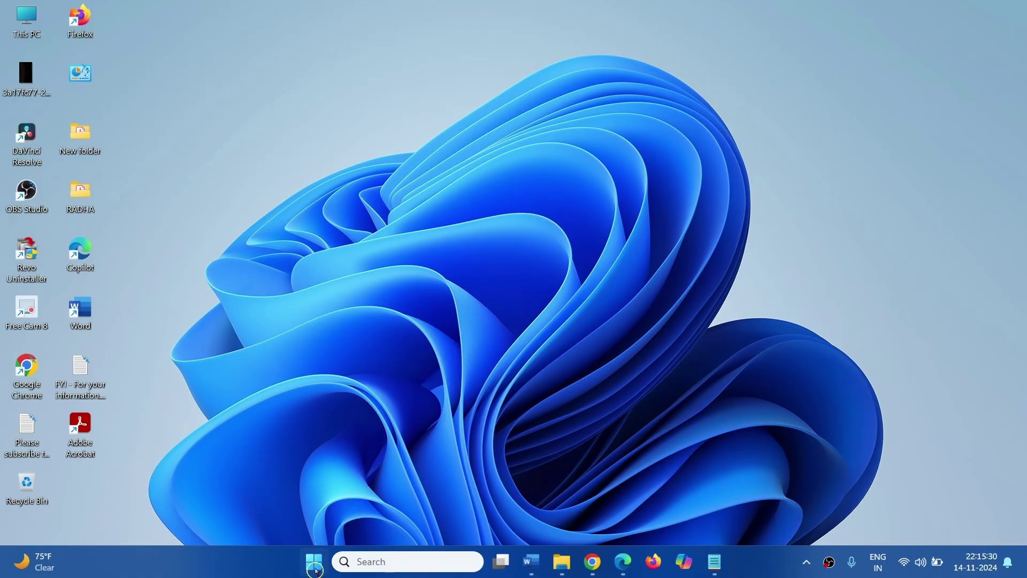
# - Run the Windows Update troubleshooter from System > Troubleshoot > Other troubleshooters in Settings
pyautogui.click(313, 560)
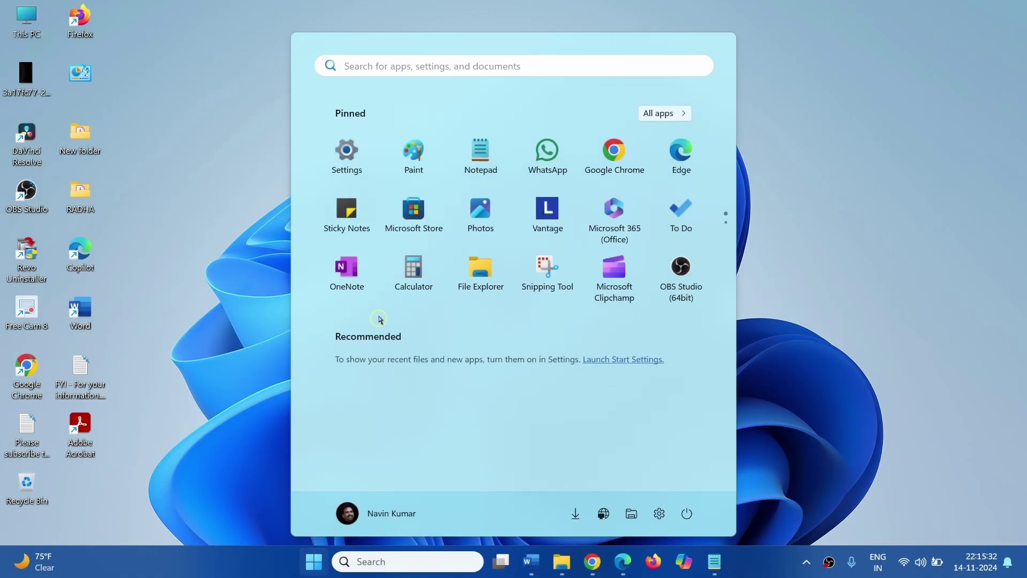
pyautogui.click(347, 155)
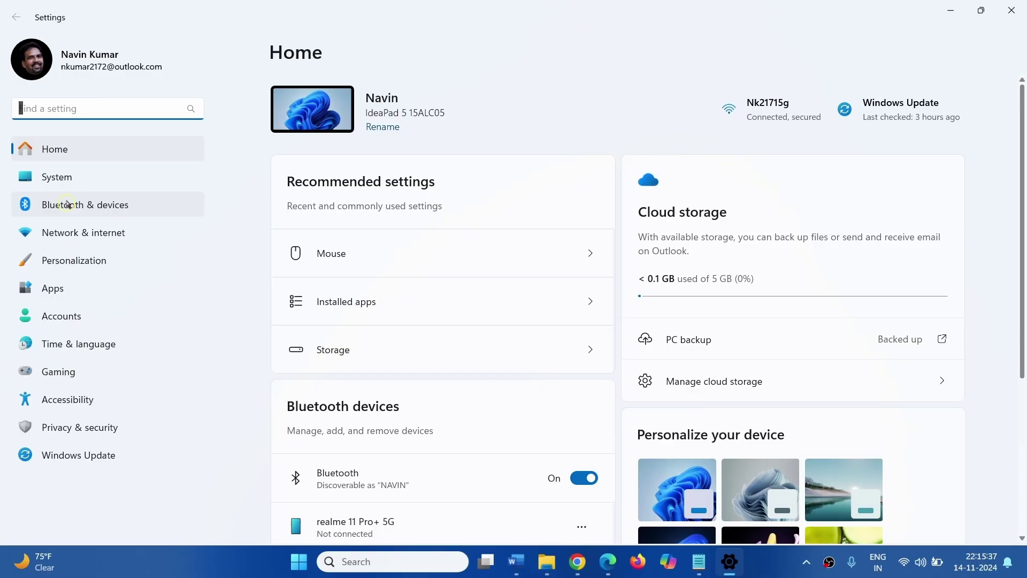
pyautogui.click(68, 188)
pyautogui.scroll(-7, 527, 367)
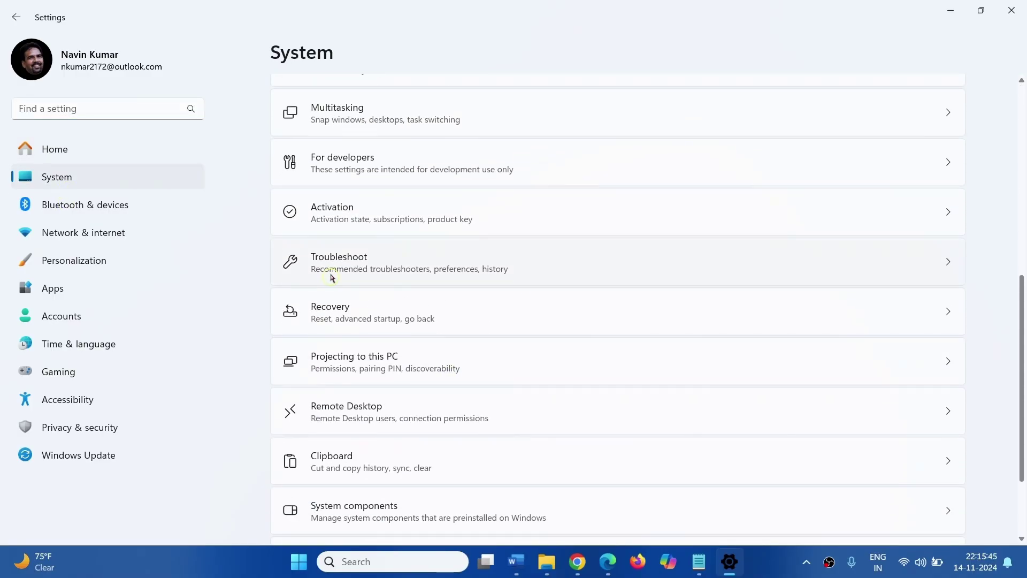
pyautogui.click(332, 278)
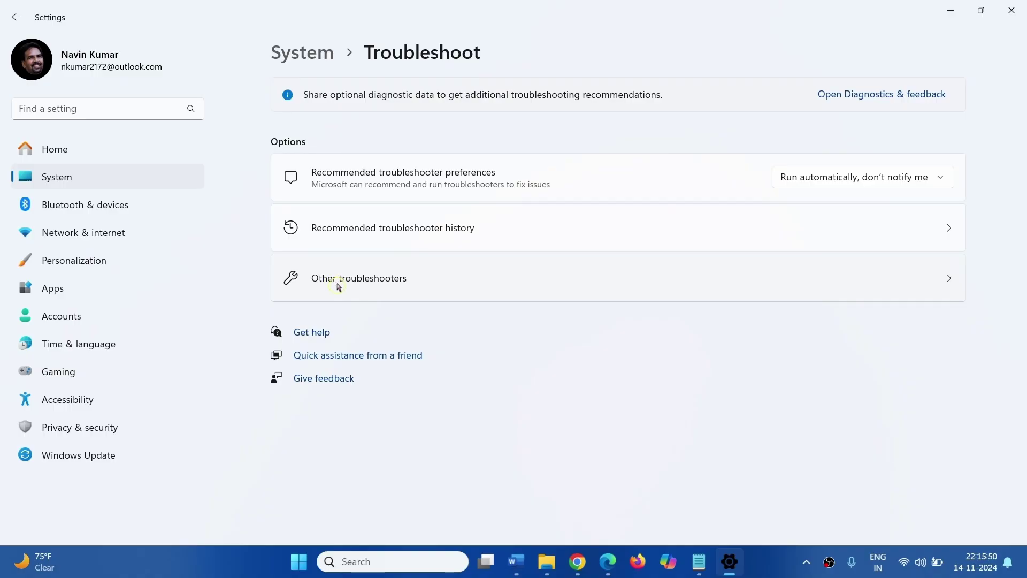
pyautogui.click(338, 287)
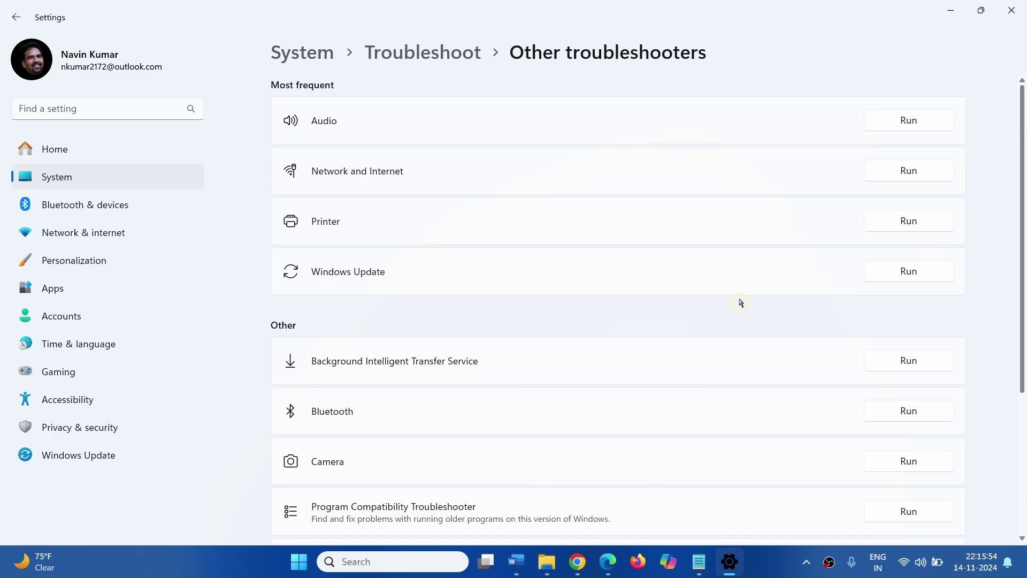
pyautogui.click(903, 280)
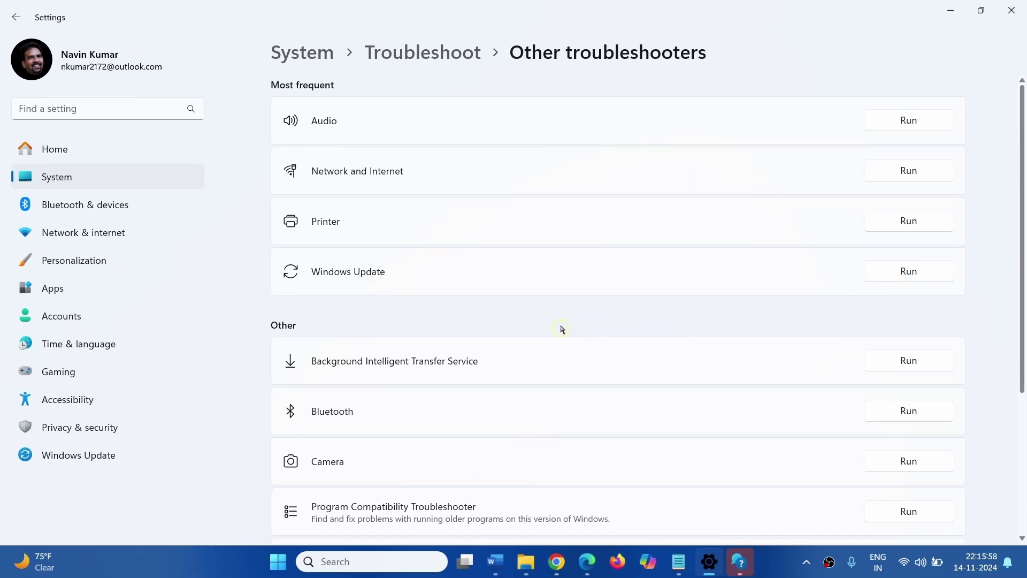
# - In Get Help, run the Windows Update diagnostic for 'I can't download, install, or uninstall an update'
pyautogui.click(739, 562)
pyautogui.scroll(-5, 323, 215)
pyautogui.scroll(3, 282, 196)
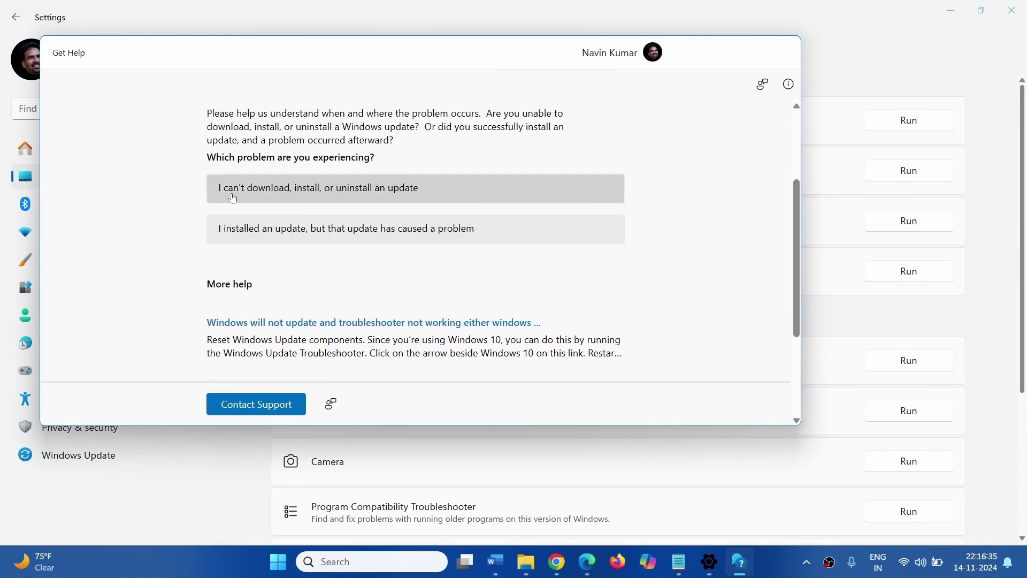
pyautogui.click(260, 198)
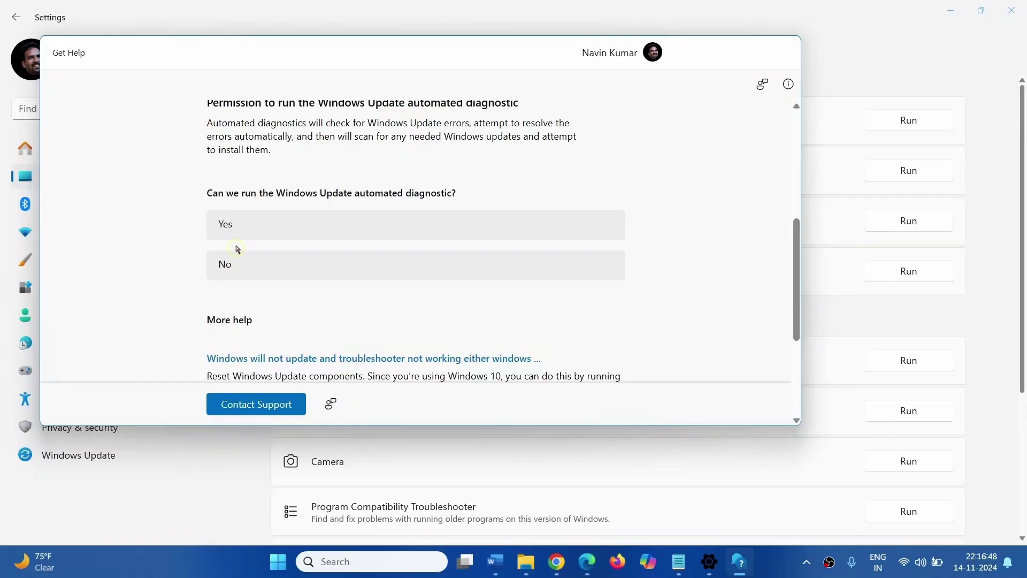
pyautogui.click(224, 229)
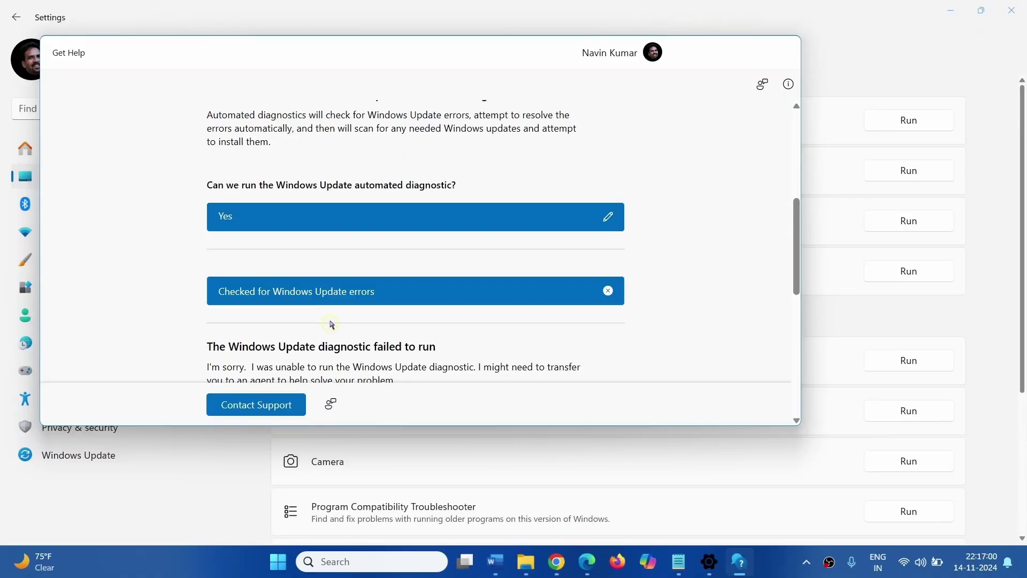
# - After the diagnostic fails, show the downloaded wu1001 (1).zip in its Downloads folder
pyautogui.moveTo(435, 208); pyautogui.dragTo(187, 215)
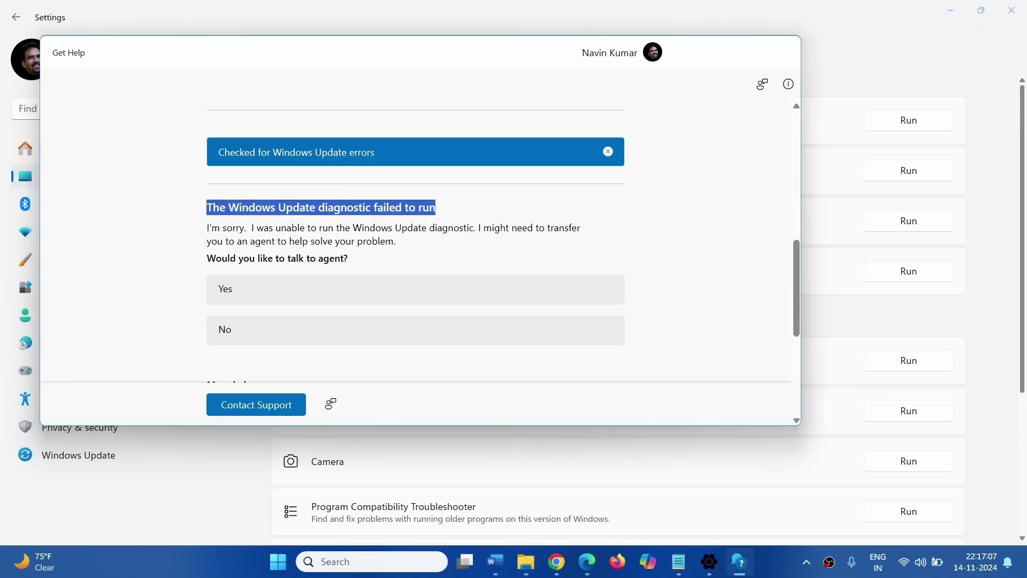
pyautogui.click(211, 217)
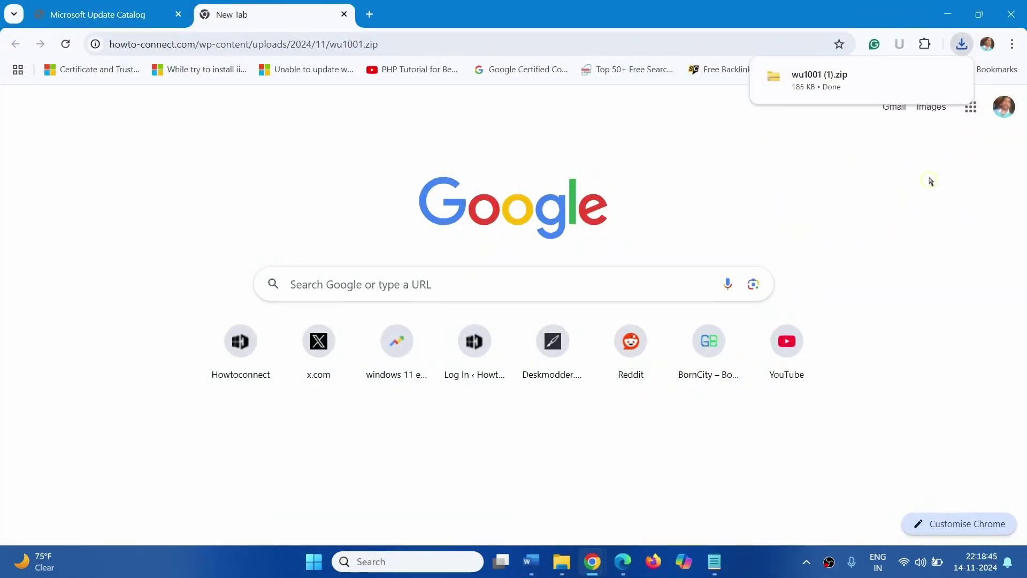
pyautogui.moveTo(909, 64)
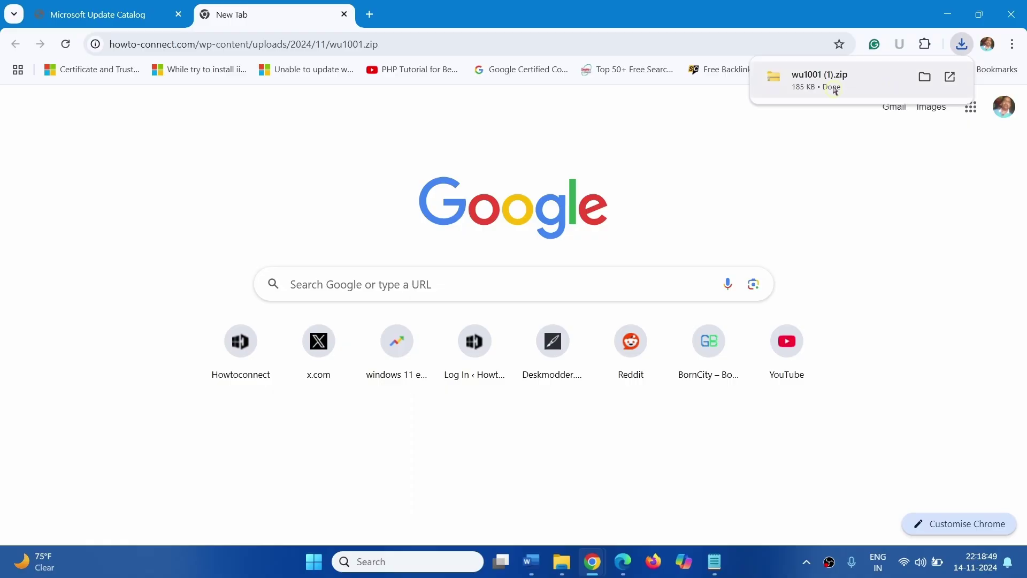
pyautogui.click(924, 79)
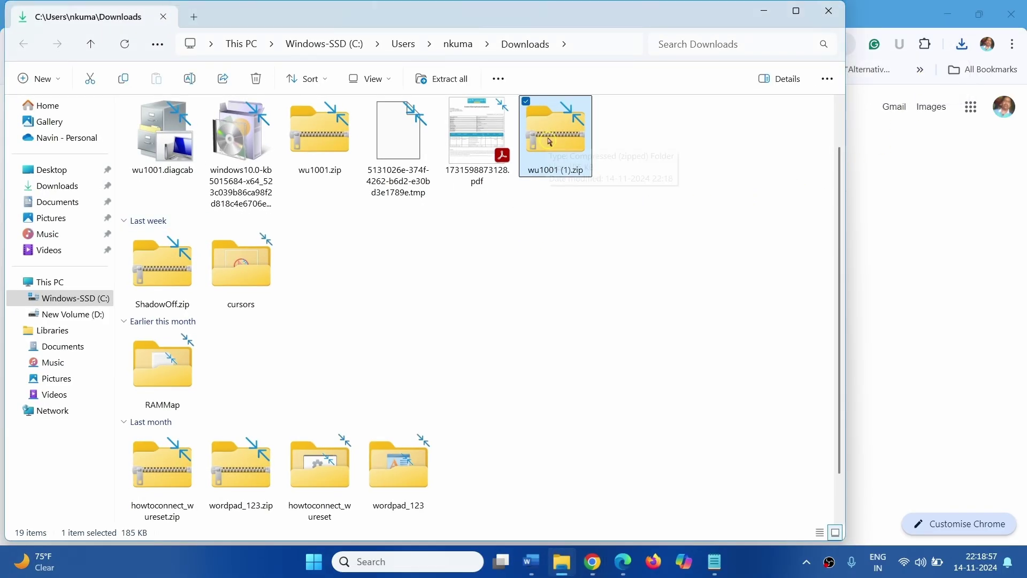
# - Extract All of wu1001 (1).zip into the wu1001 (1) folder, producing wu1001.diagcab
pyautogui.rightClick(550, 141)
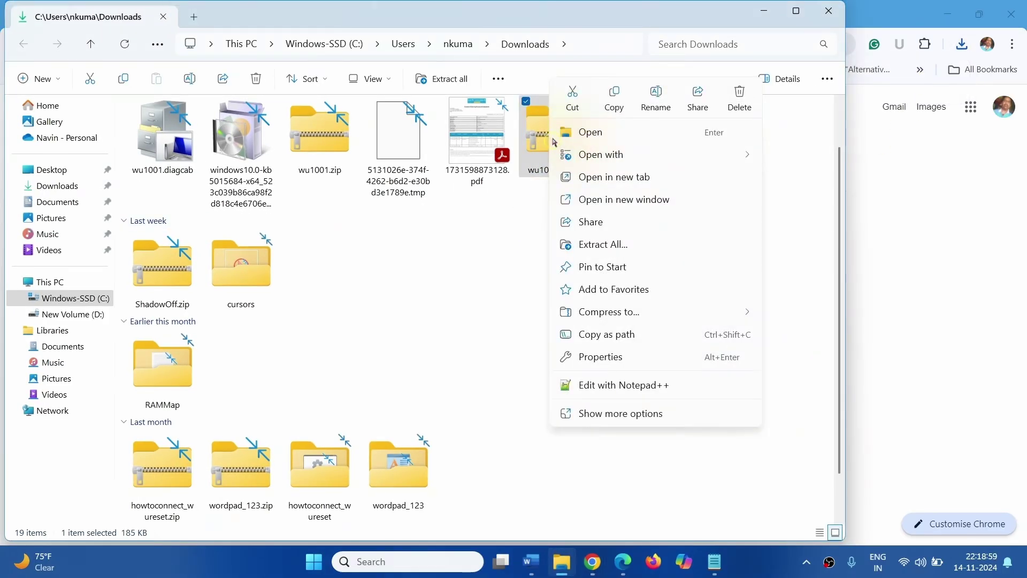
pyautogui.moveTo(572, 162)
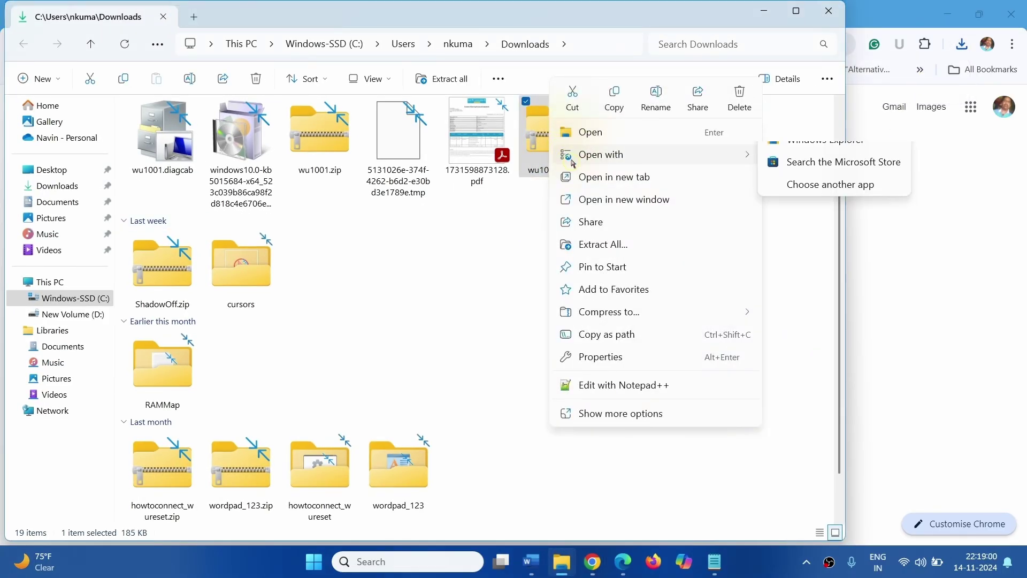
pyautogui.click(613, 250)
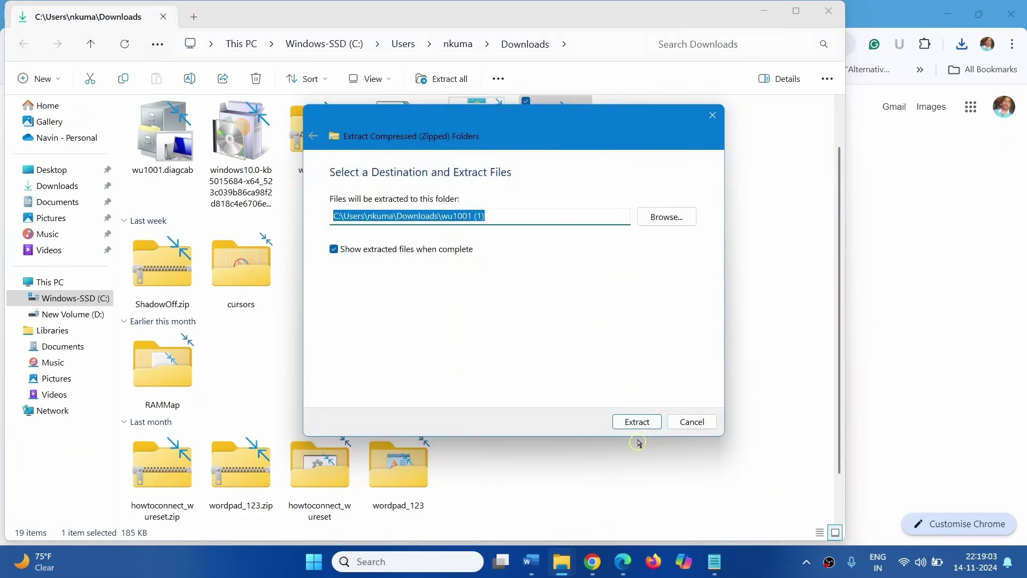
pyautogui.click(629, 422)
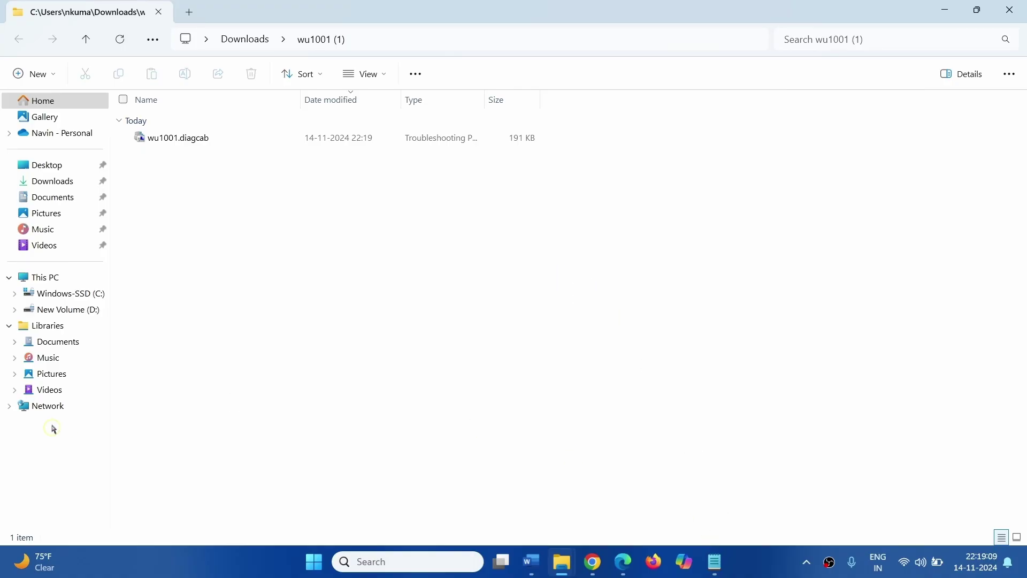
# - Open wu1001.diagcab, rerun it as administrator via Advanced, and select the Windows Update check
pyautogui.click(187, 141)
pyautogui.rightClick(188, 140)
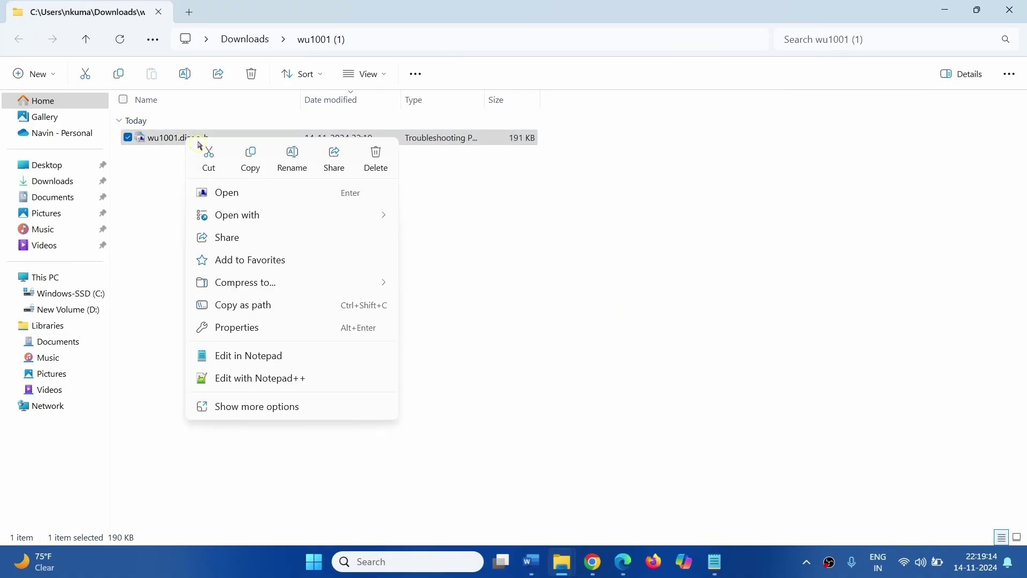
pyautogui.click(242, 194)
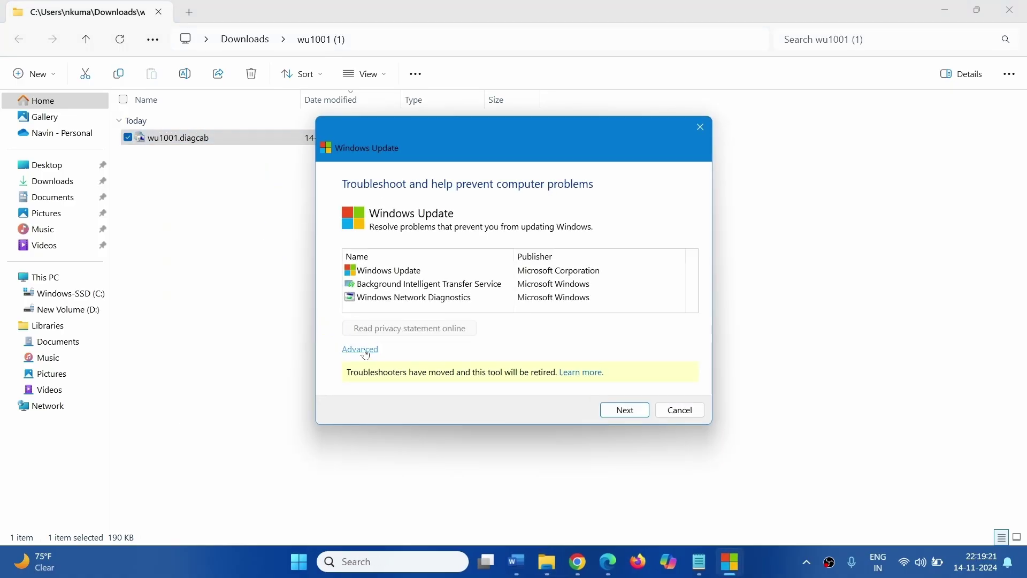
pyautogui.click(363, 350)
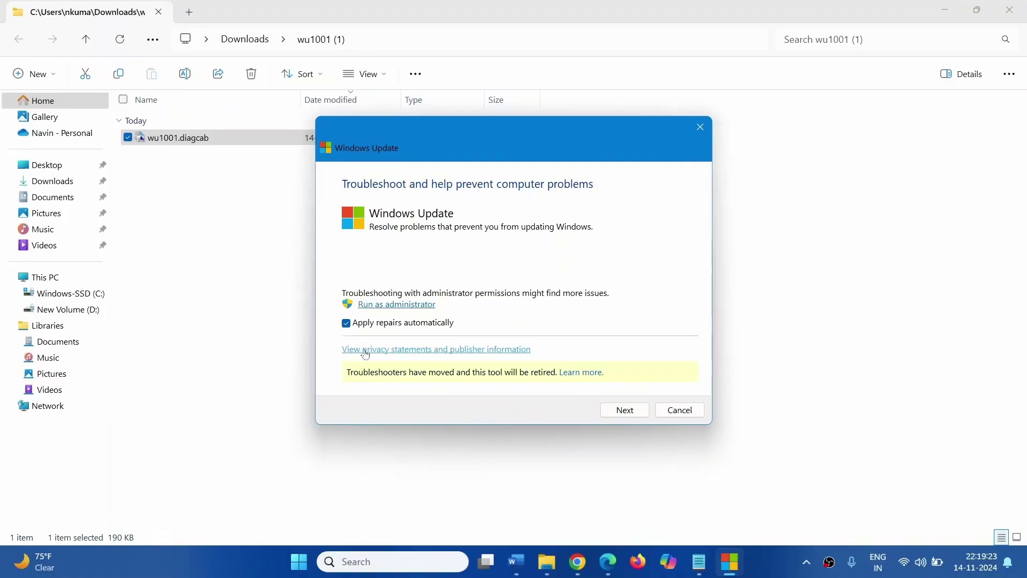
pyautogui.click(389, 306)
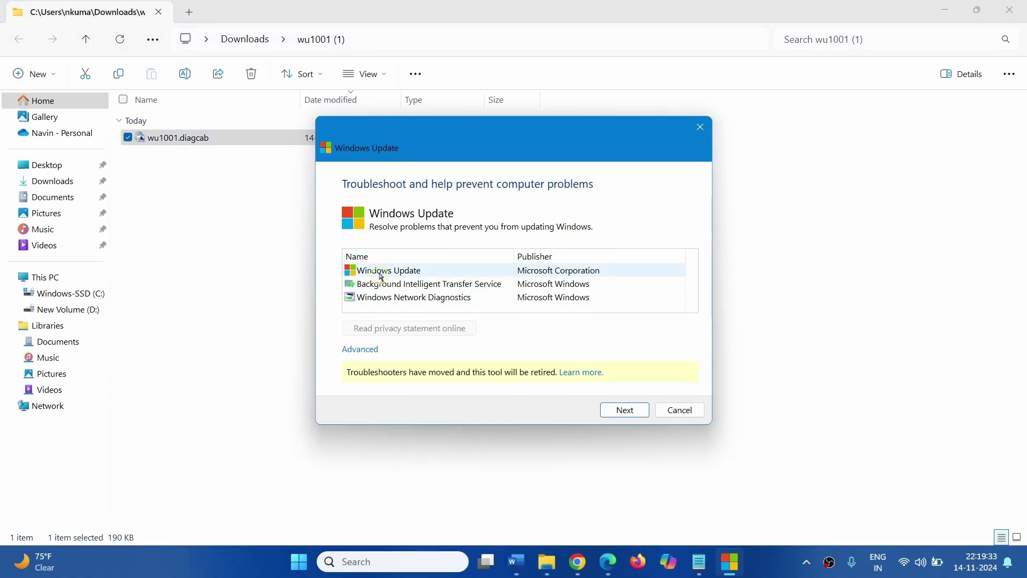
pyautogui.click(381, 277)
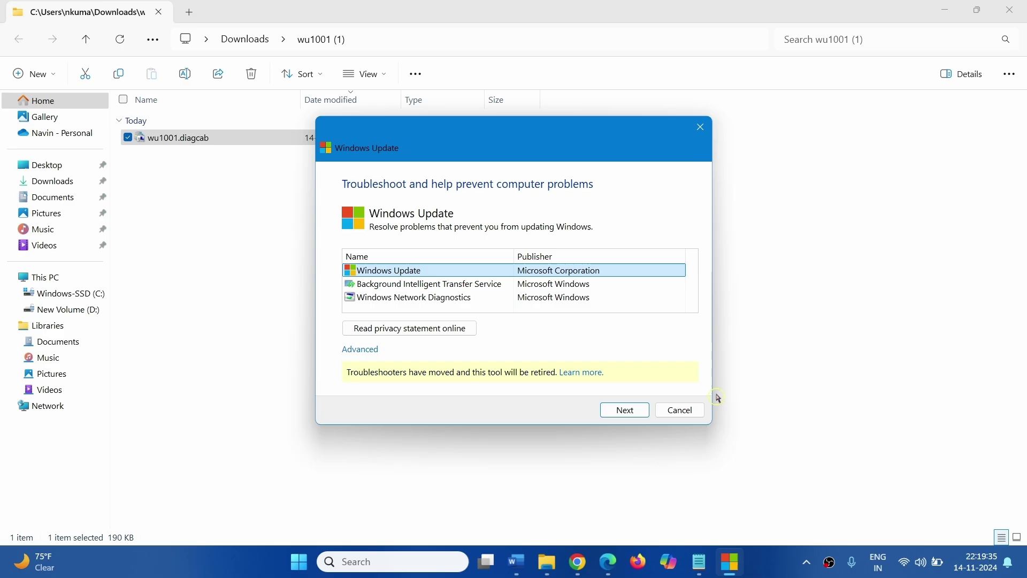
# - Detect problems, apply the Windows Update database corruption fix, and close the finished troubleshooter
pyautogui.click(626, 411)
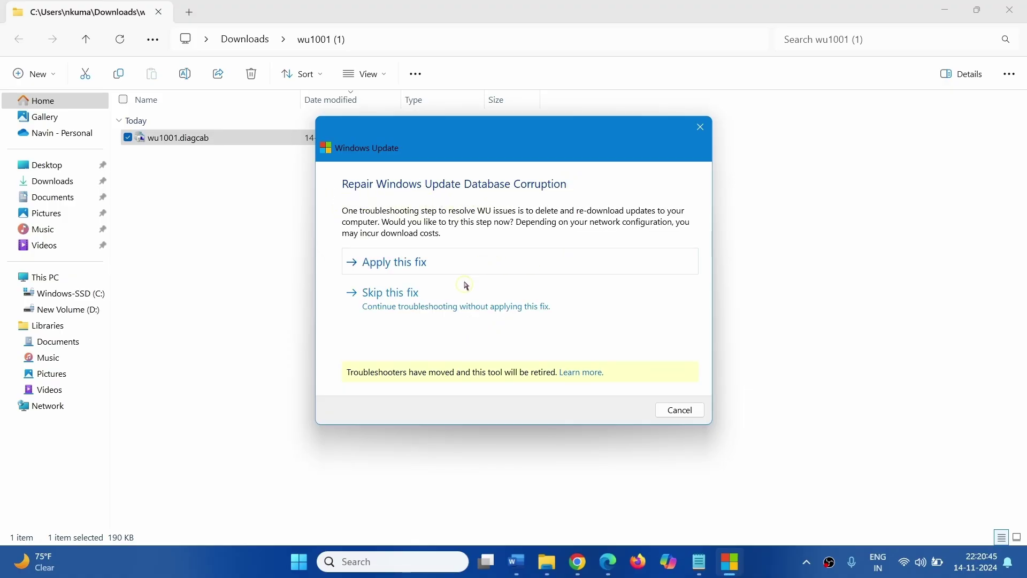
pyautogui.click(394, 265)
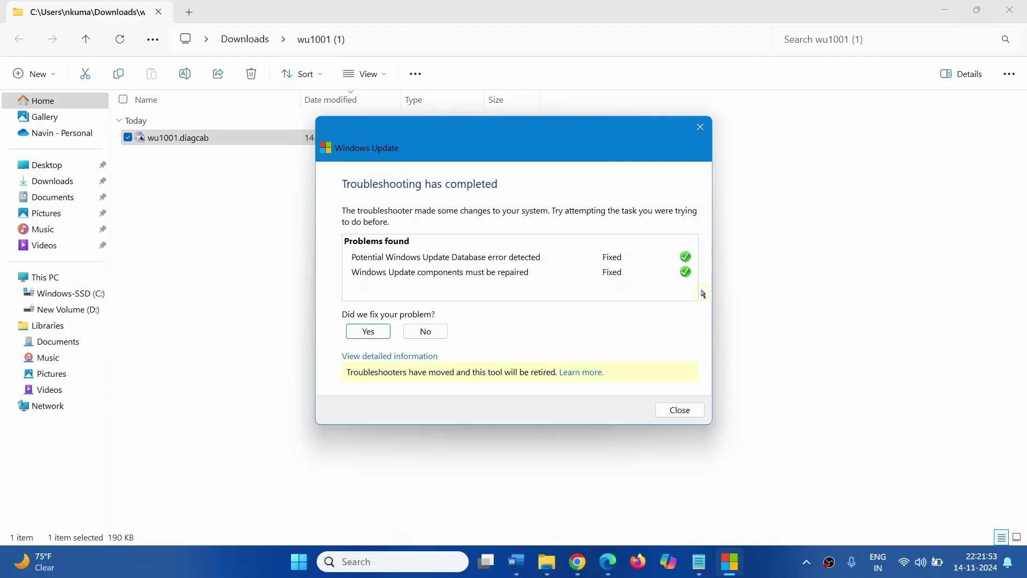
pyautogui.click(698, 411)
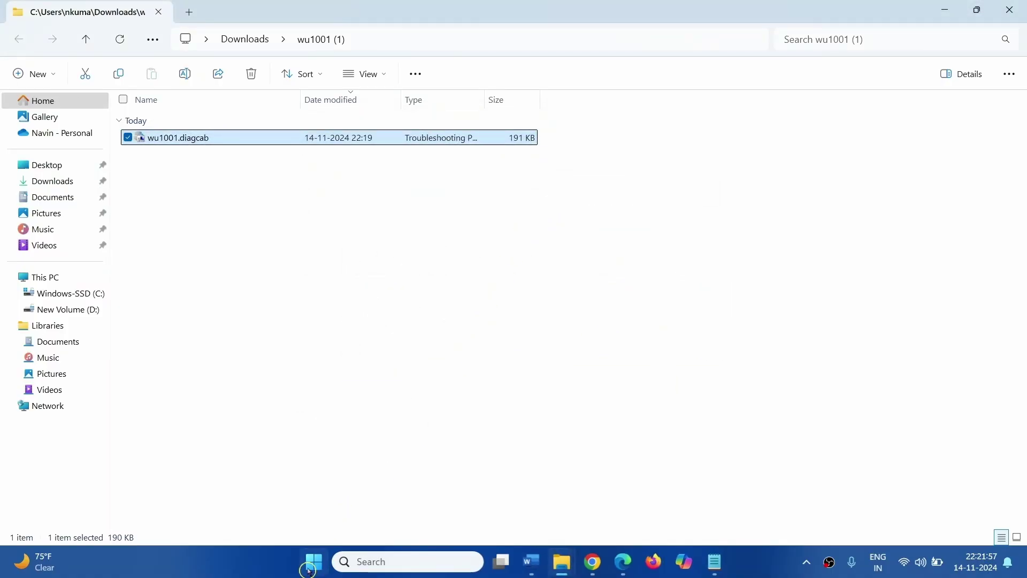
# - Run Check for updates on the Windows Update page of Settings
pyautogui.click(308, 571)
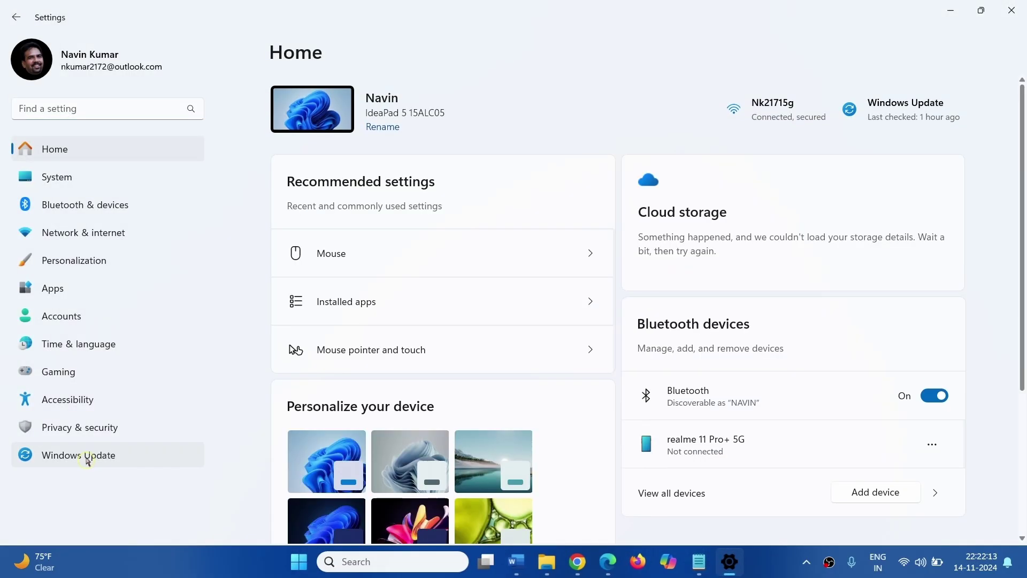
pyautogui.click(87, 459)
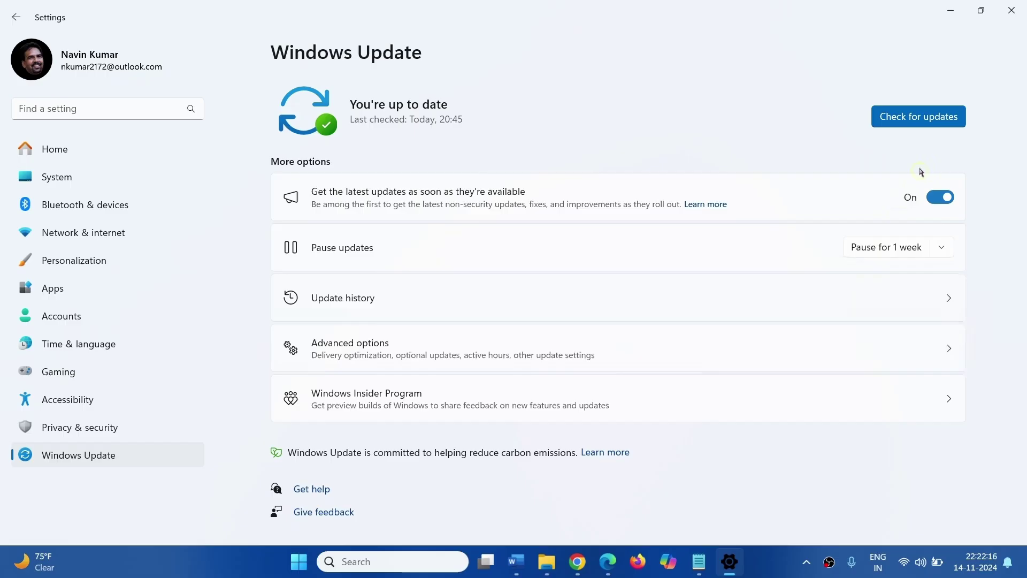
pyautogui.click(942, 118)
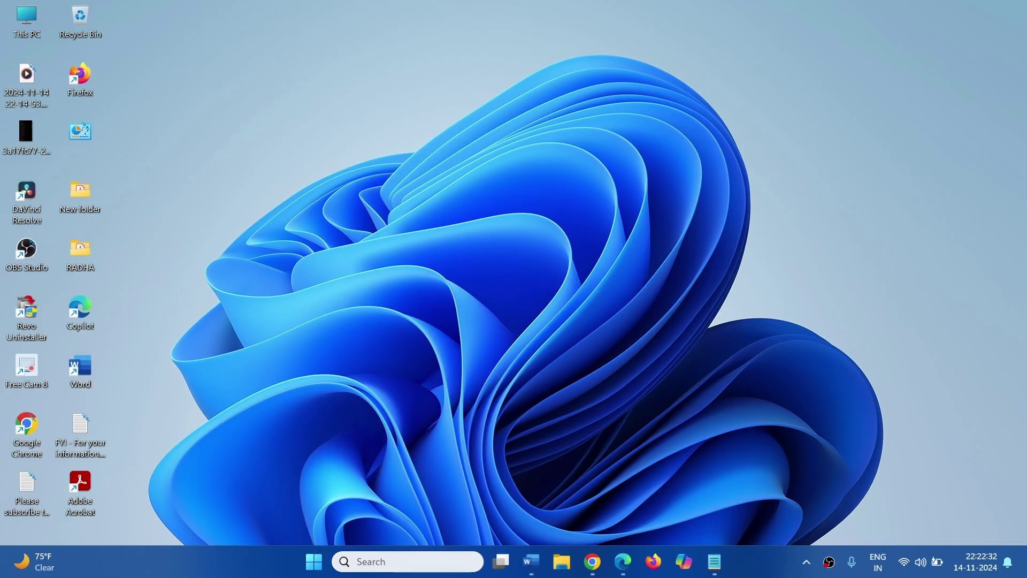
# - Launch the Services console from a 'services' search and scroll to the Windows Update service
pyautogui.click(382, 562)
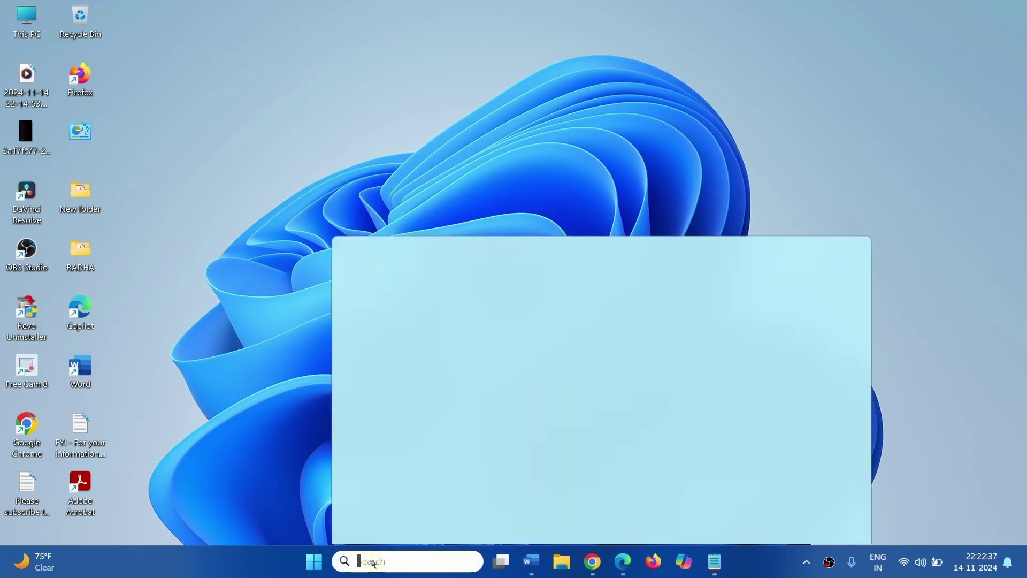
pyautogui.write('services')
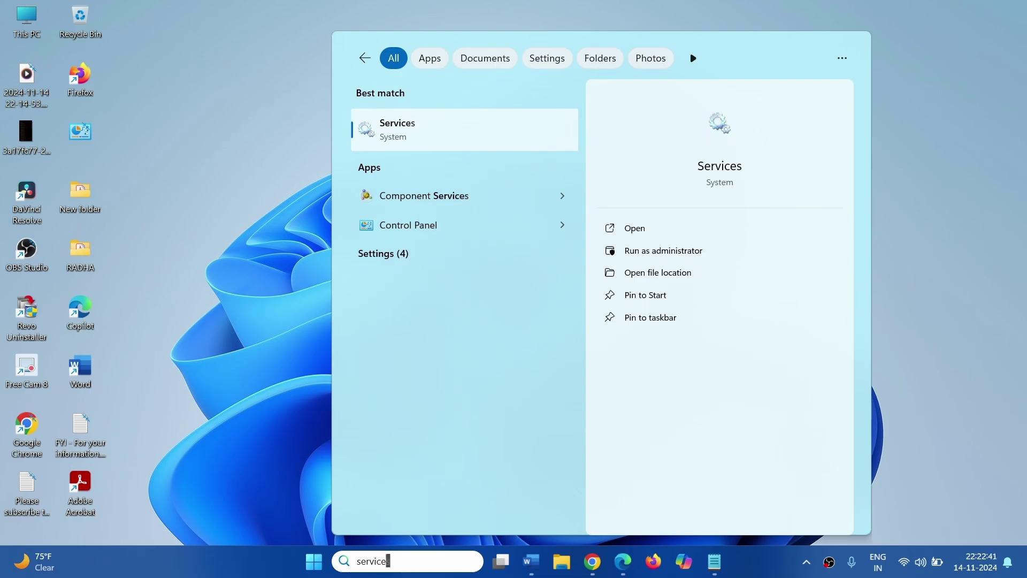
pyautogui.click(472, 127)
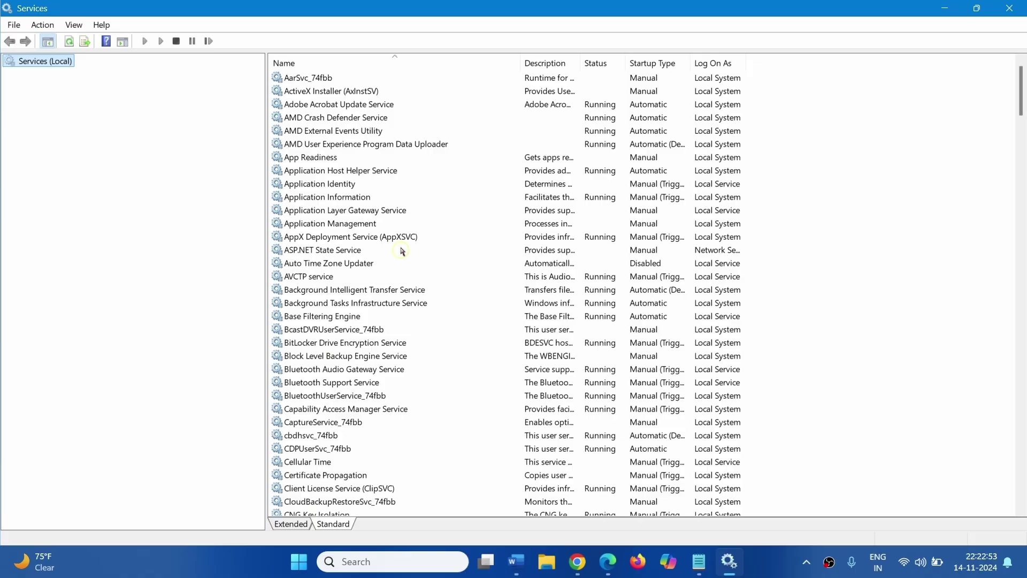
pyautogui.scroll(-20, 401, 190)
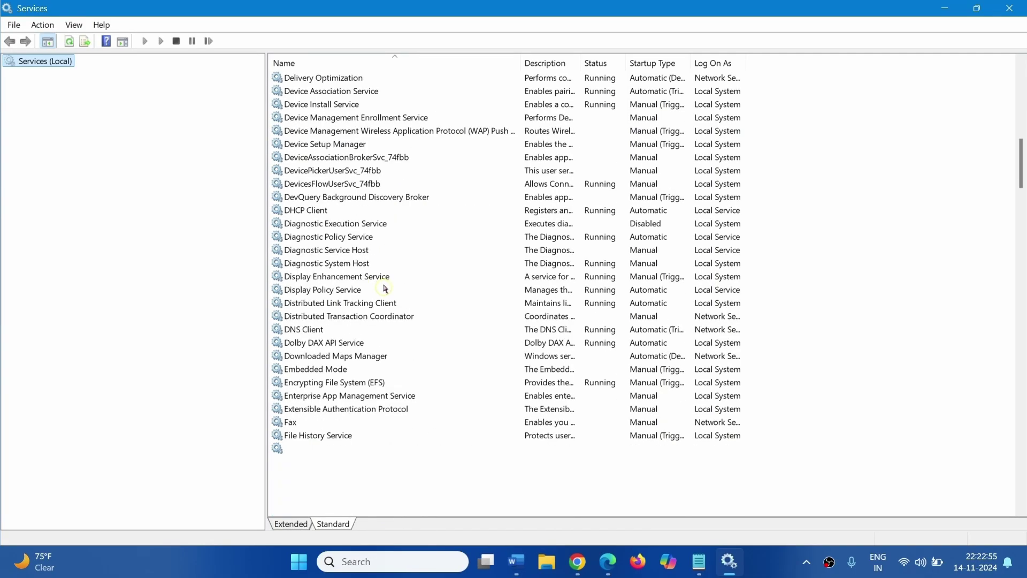
pyautogui.scroll(-20, 385, 277)
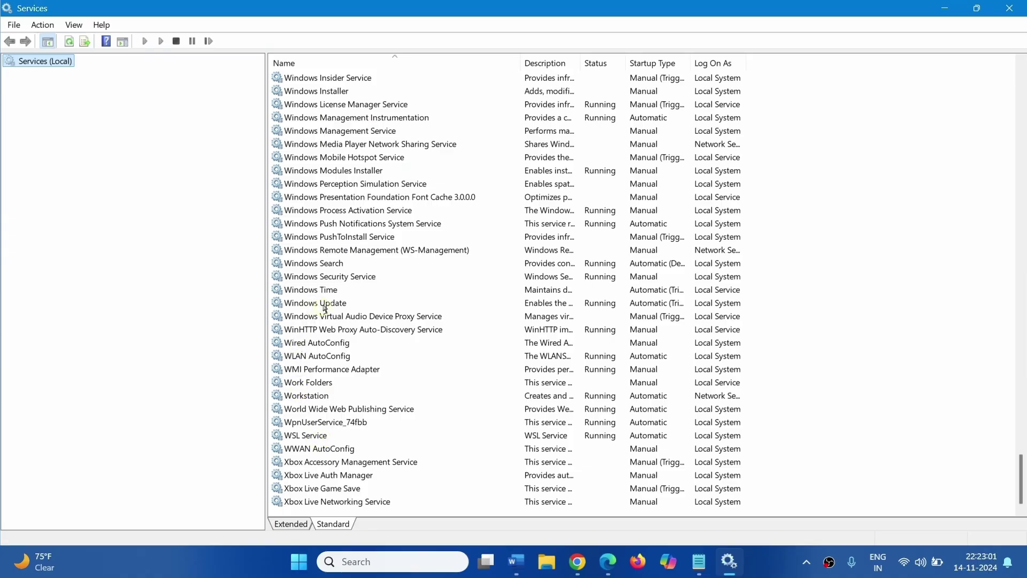
# - Confirm the Windows Update service's startup type is Automatic in its properties
pyautogui.rightClick(343, 306)
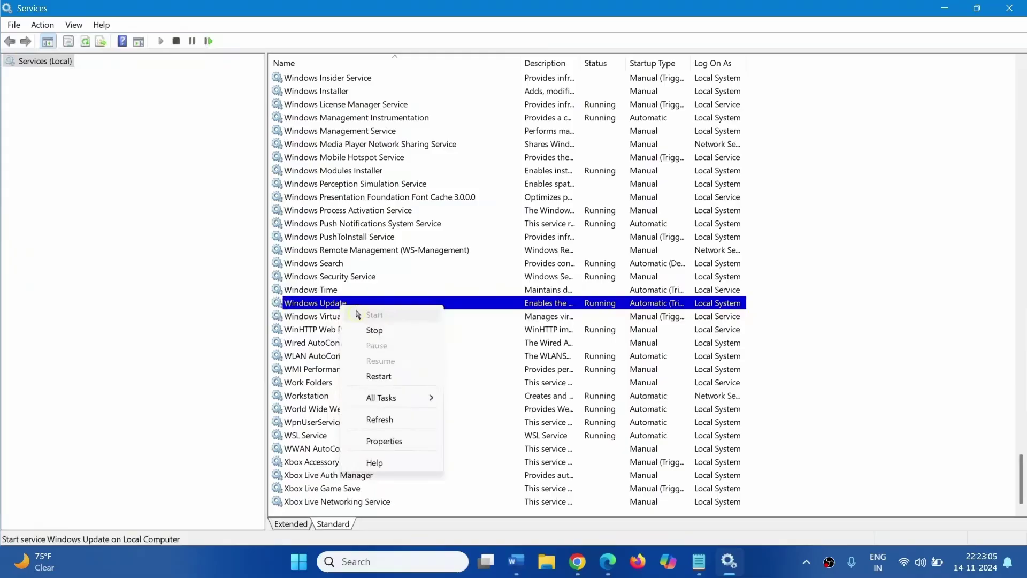
pyautogui.click(396, 442)
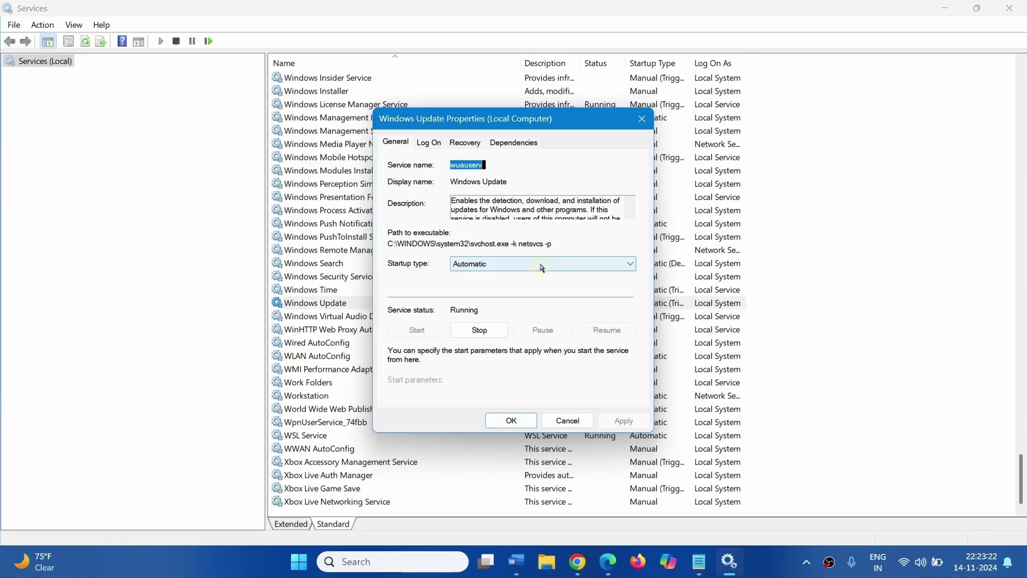
pyautogui.click(541, 267)
pyautogui.click(542, 265)
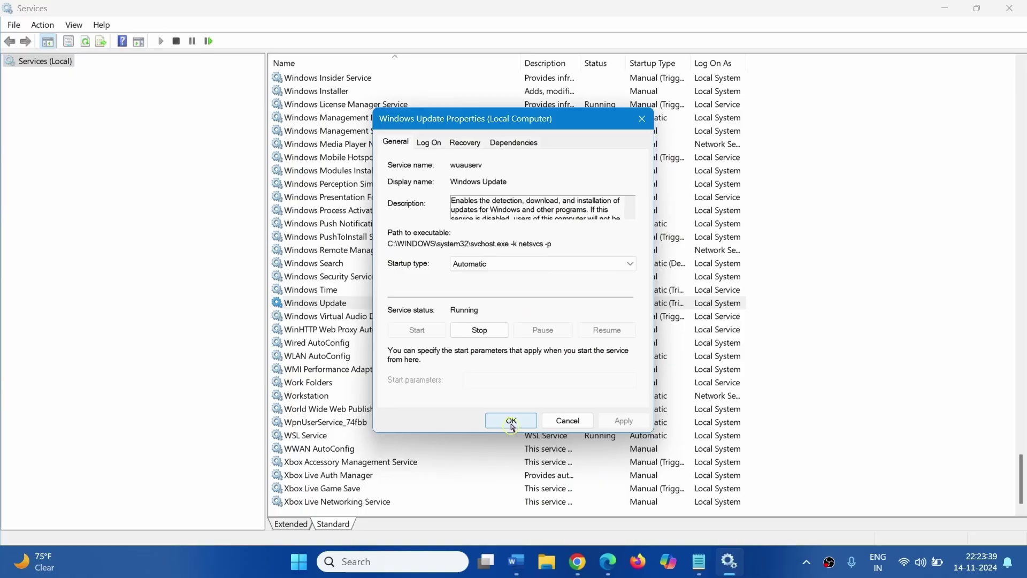
pyautogui.click(511, 421)
# - Restart the Windows Update service
pyautogui.click(308, 303)
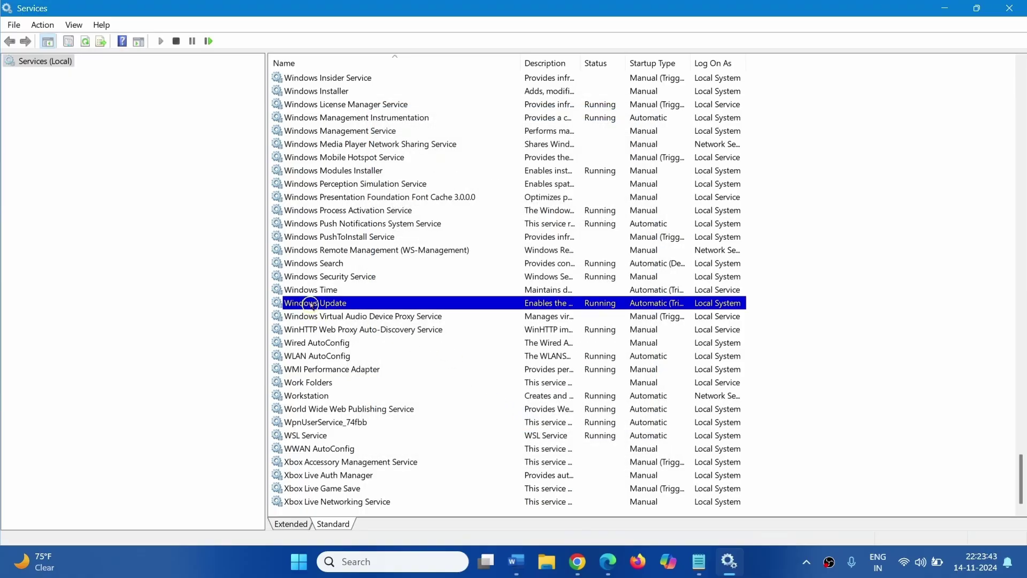
pyautogui.rightClick(314, 304)
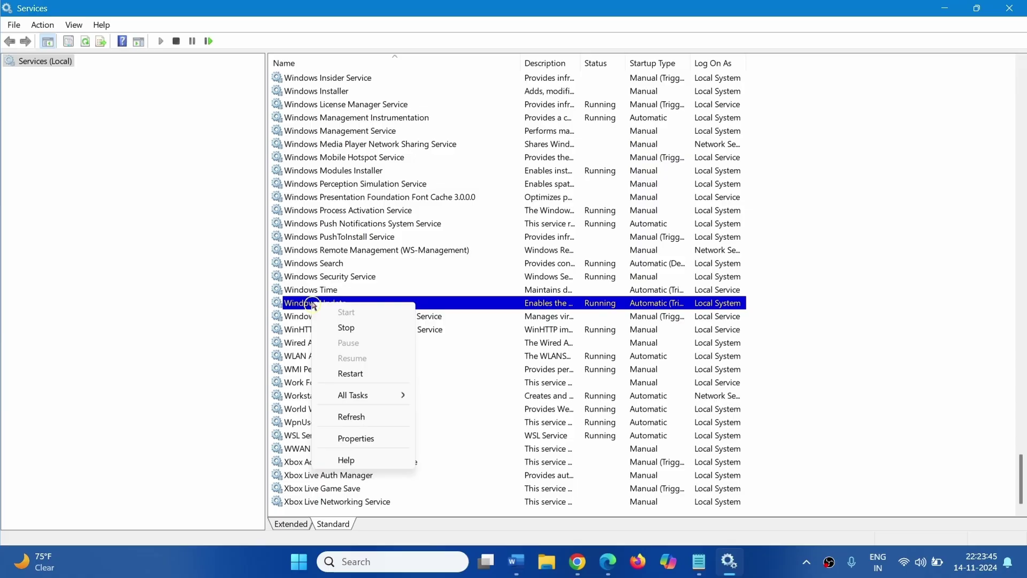
pyautogui.click(347, 371)
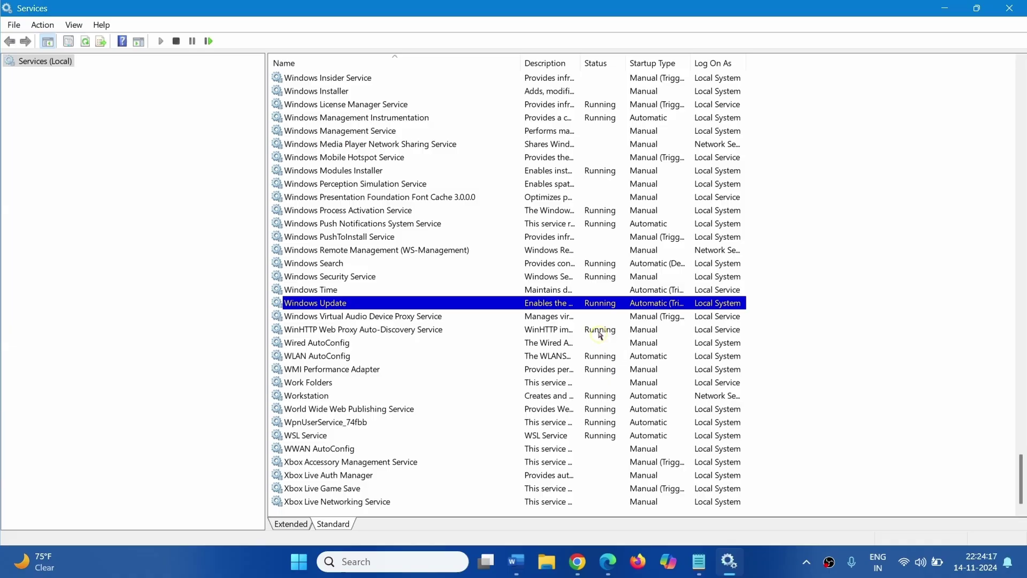
# - Set Background Intelligent Transfer Service startup to Automatic, start it, and apply the change
pyautogui.scroll(20, 600, 336)
pyautogui.scroll(20, 600, 336)
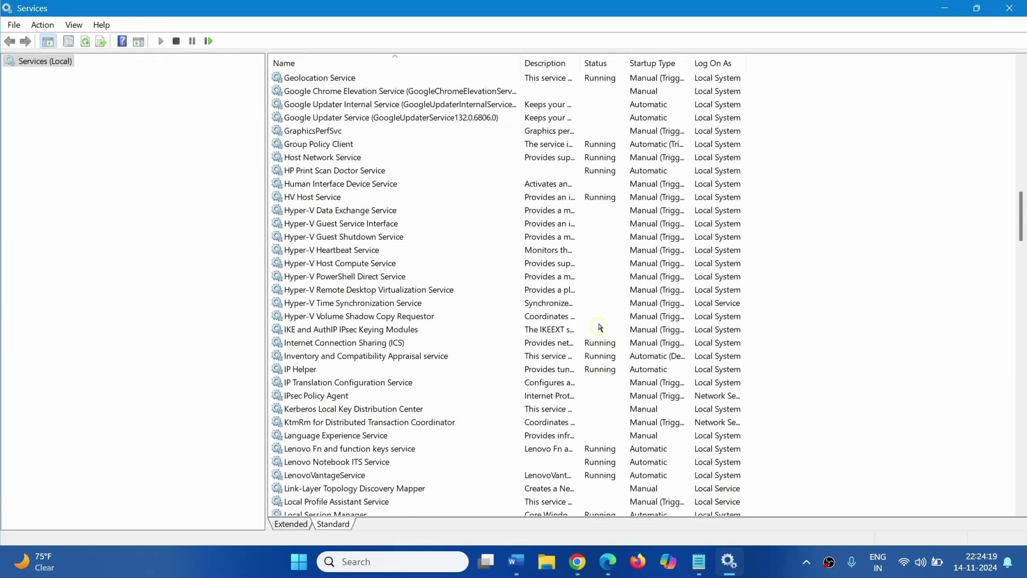
pyautogui.scroll(10, 598, 325)
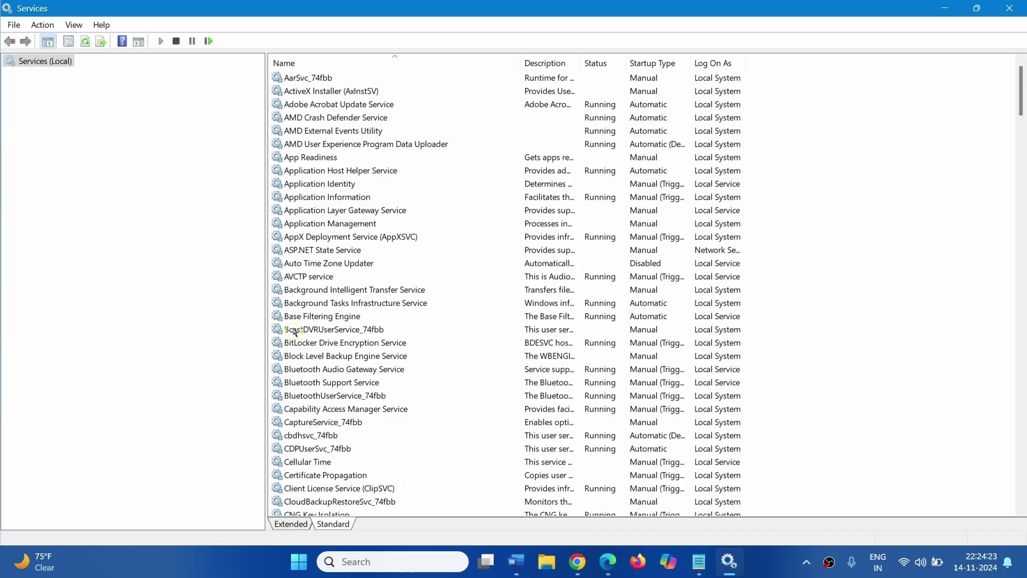
pyautogui.click(345, 293)
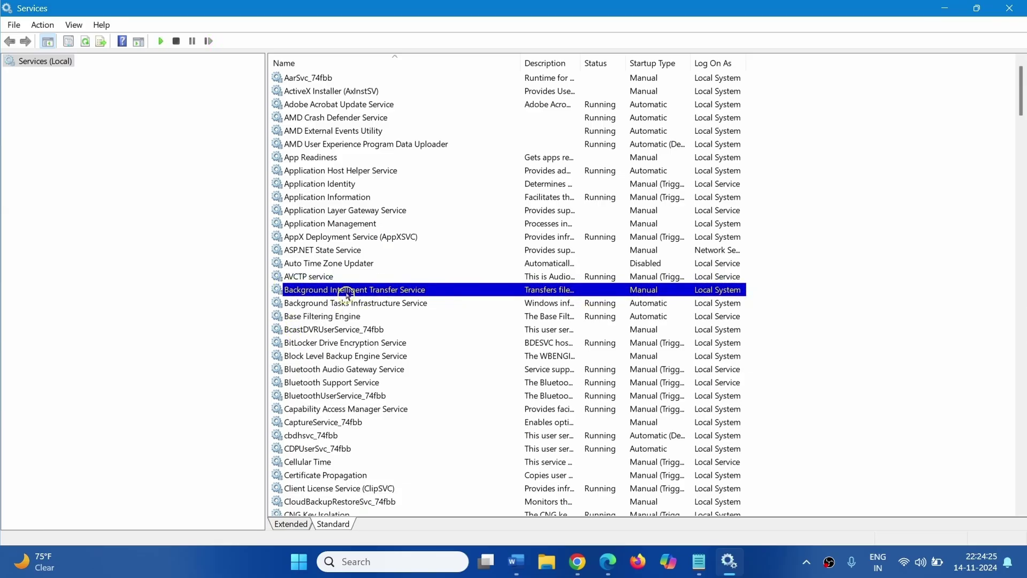
pyautogui.rightClick(347, 294)
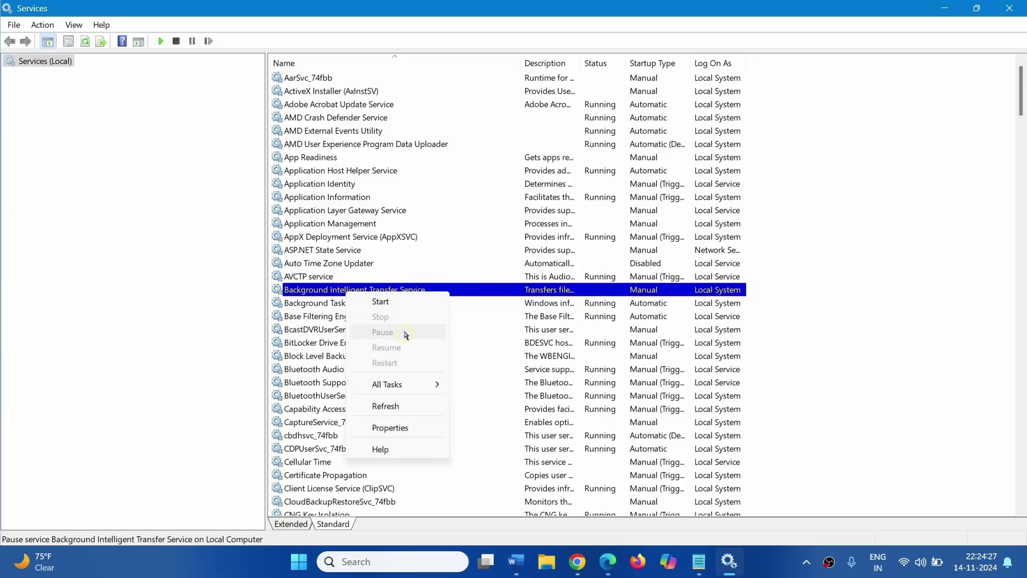
pyautogui.click(406, 427)
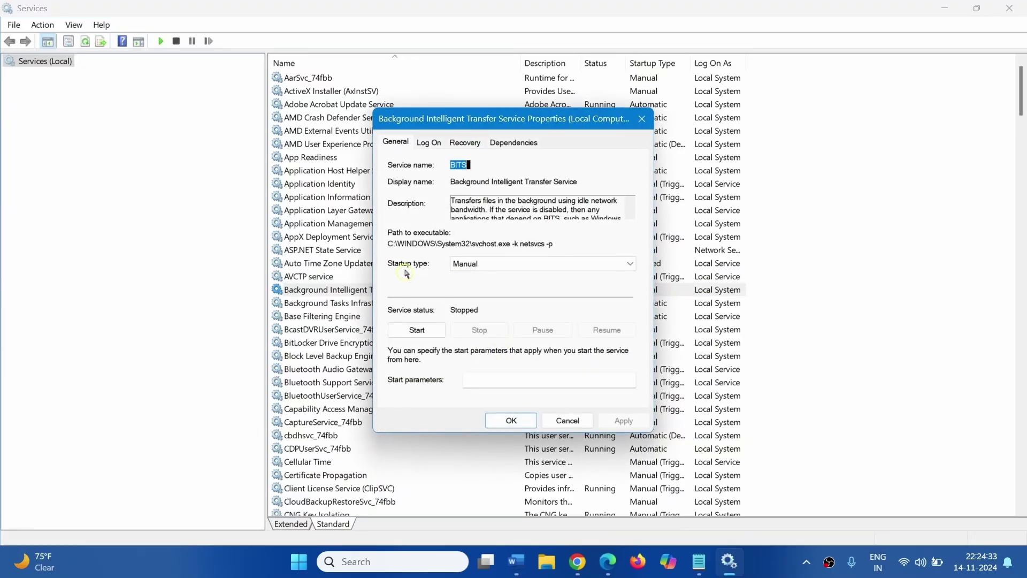
pyautogui.click(552, 264)
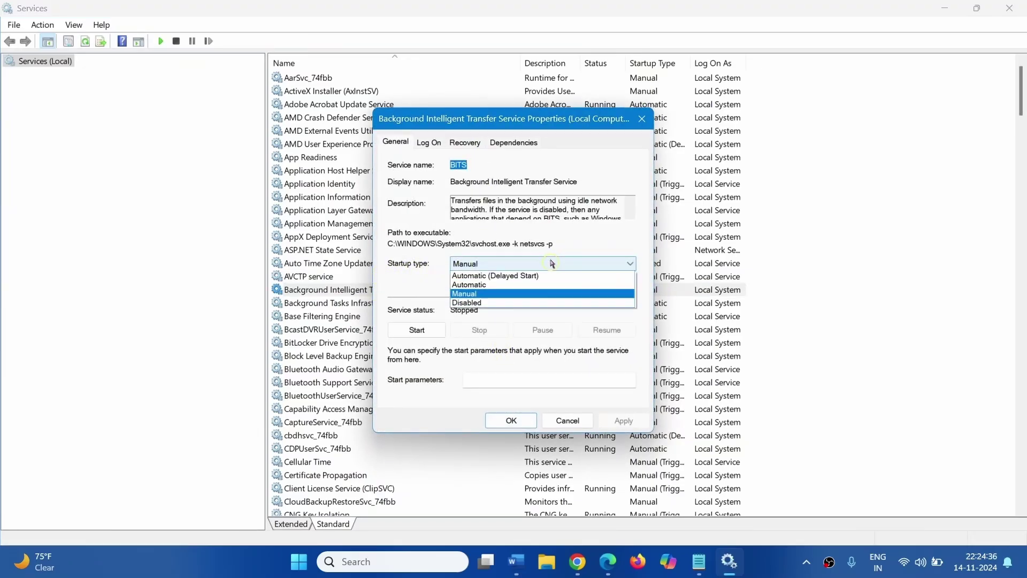
pyautogui.click(508, 286)
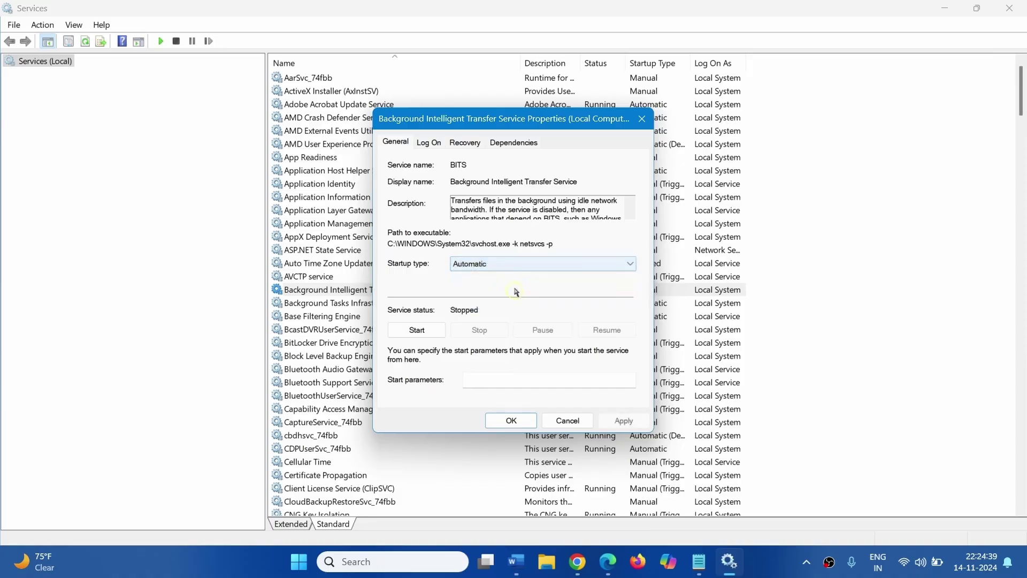
pyautogui.click(417, 330)
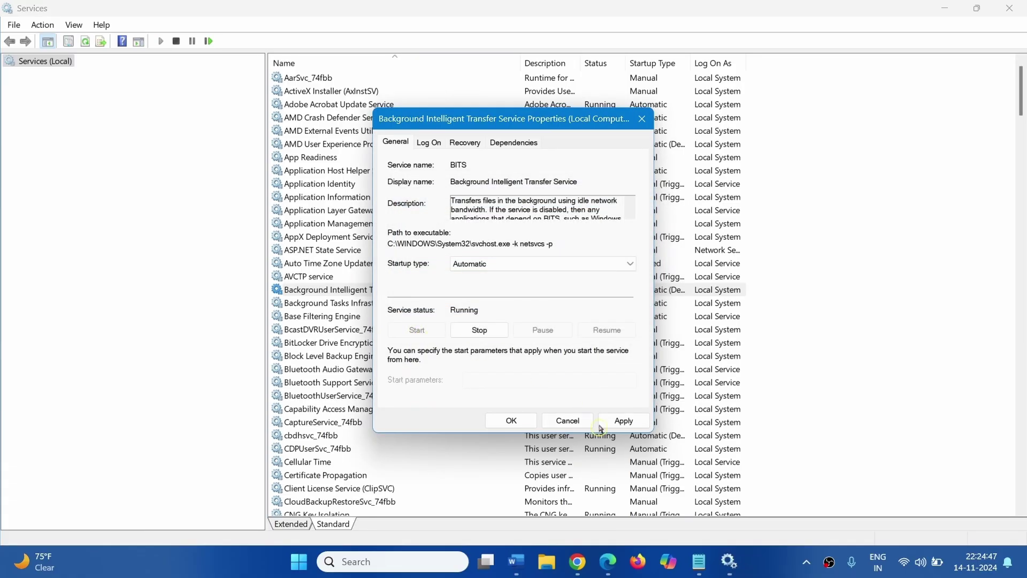
pyautogui.click(622, 421)
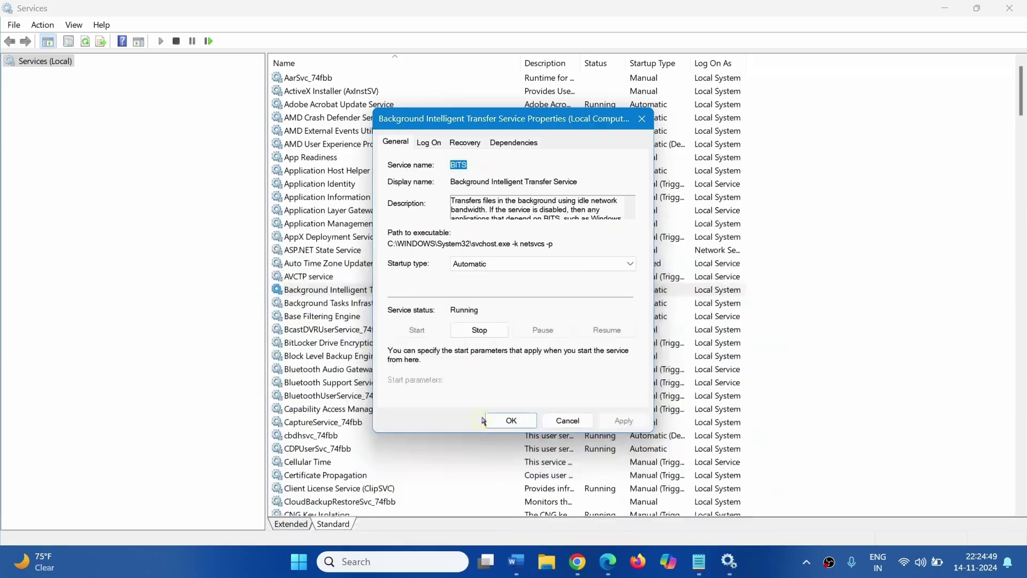
pyautogui.click(488, 420)
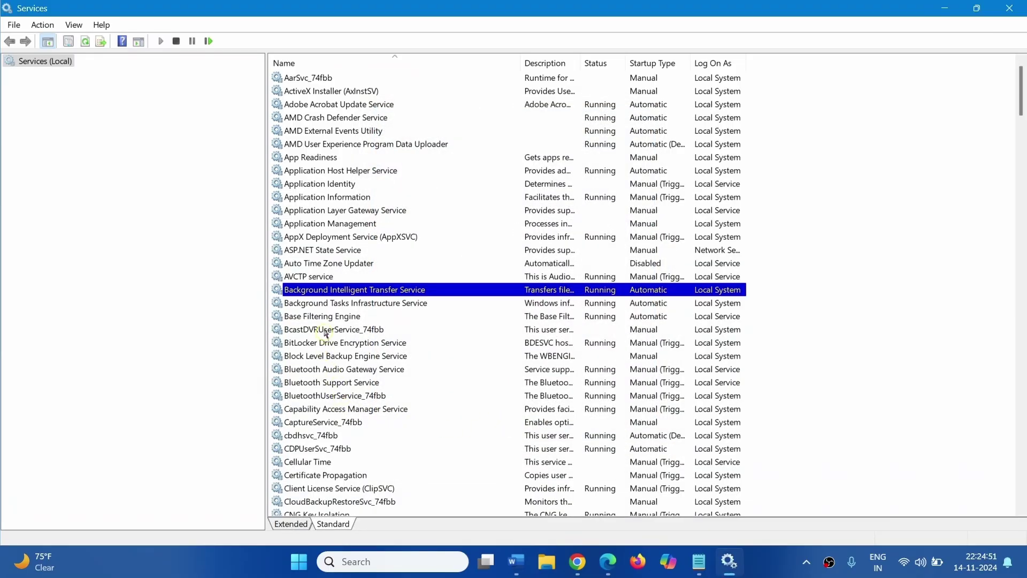
# - Keep Cryptographic Services startup at Automatic, then restart the service
pyautogui.scroll(-20, 392, 334)
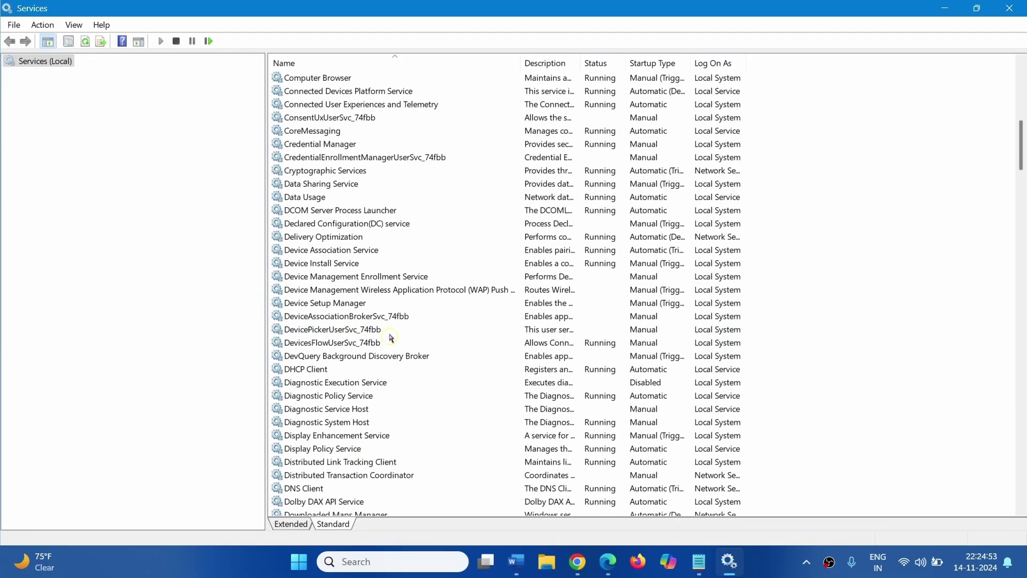
pyautogui.scroll(14, 386, 334)
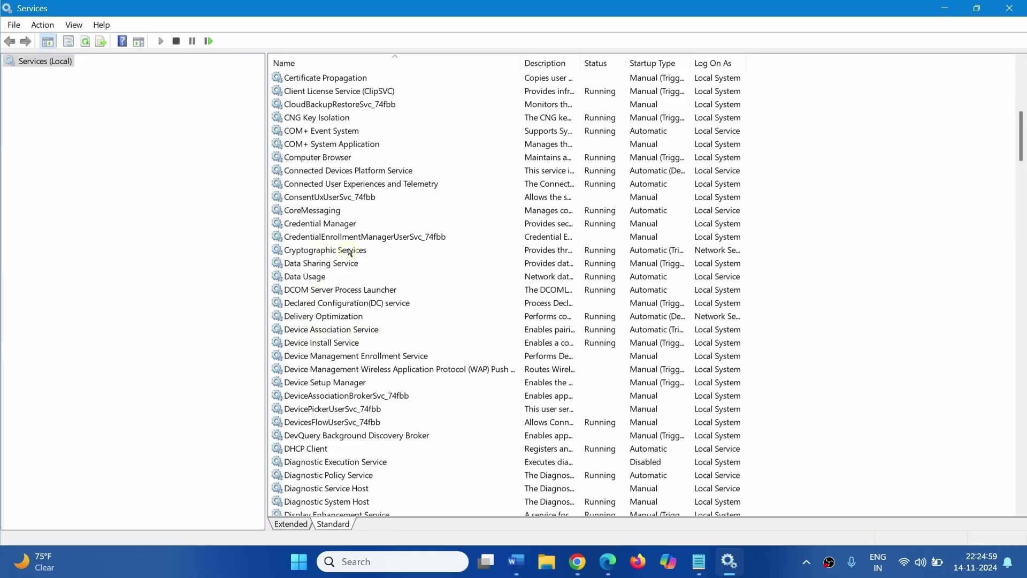
pyautogui.rightClick(348, 250)
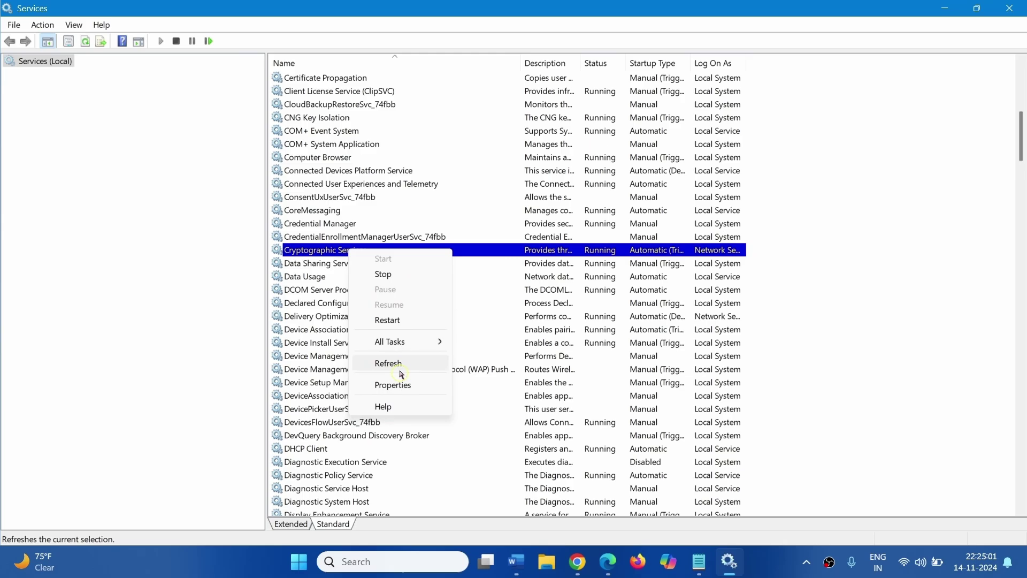
pyautogui.click(403, 386)
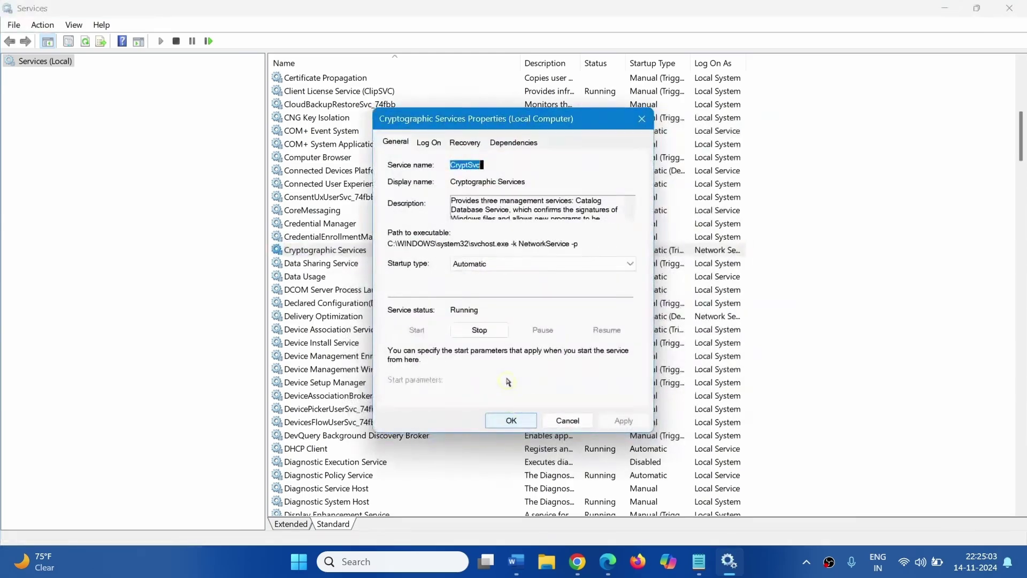
pyautogui.click(492, 268)
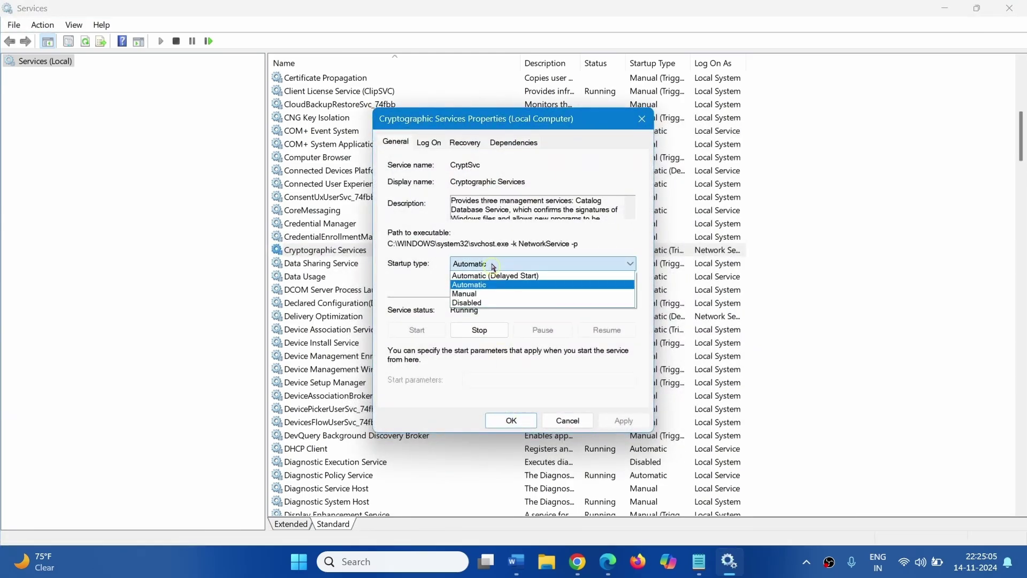
pyautogui.click(490, 264)
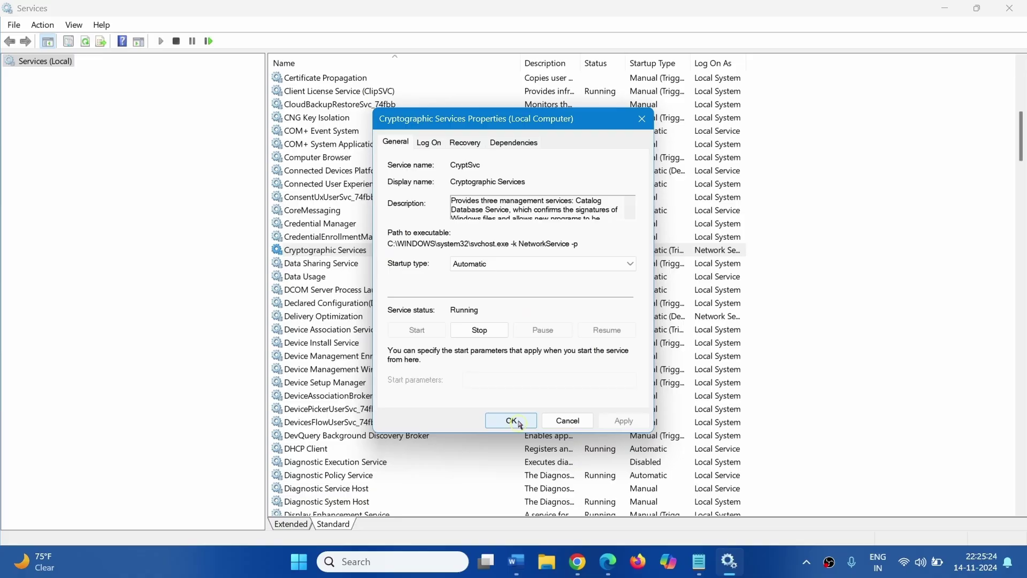
pyautogui.click(511, 421)
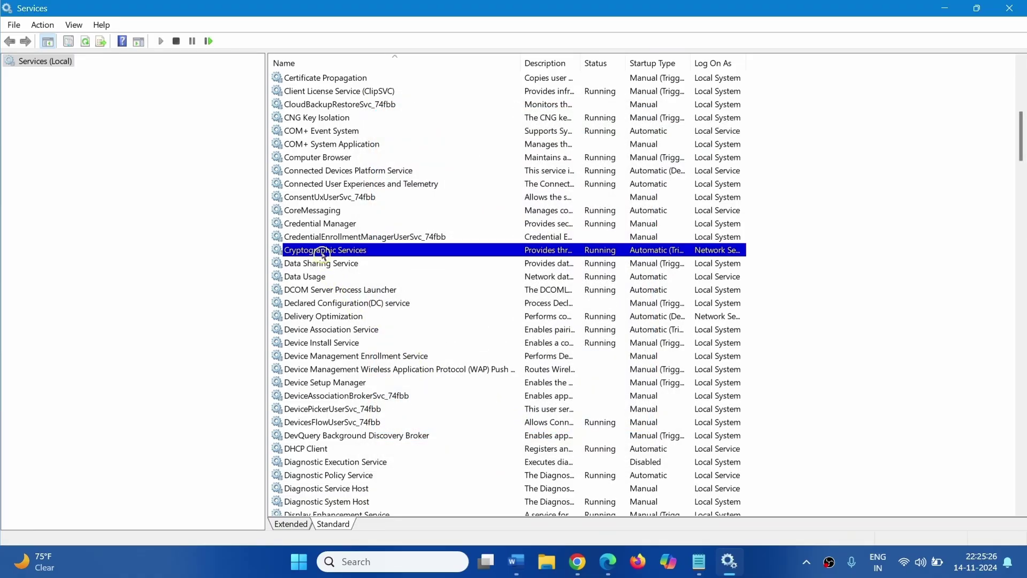
pyautogui.rightClick(322, 254)
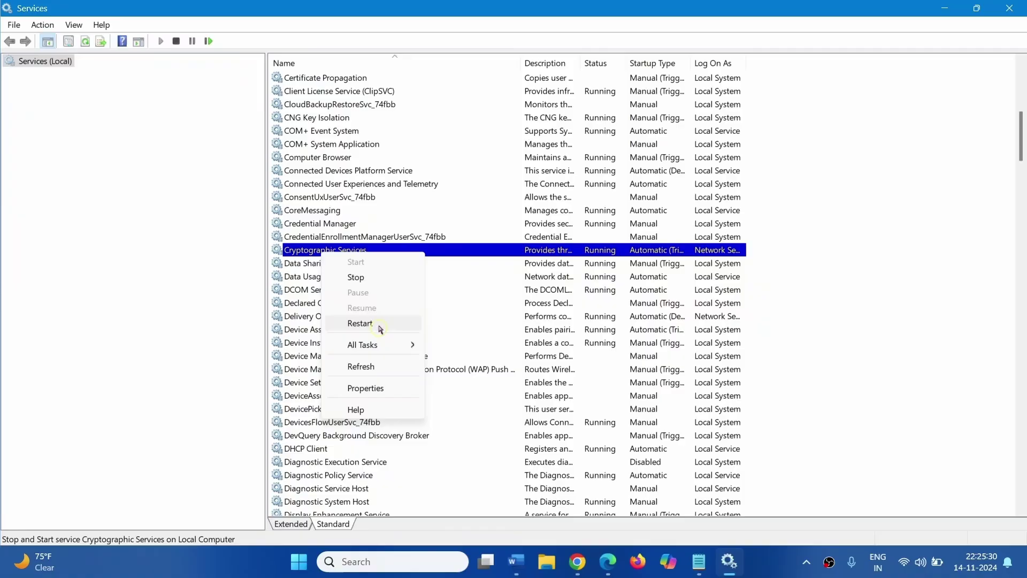
pyautogui.click(380, 328)
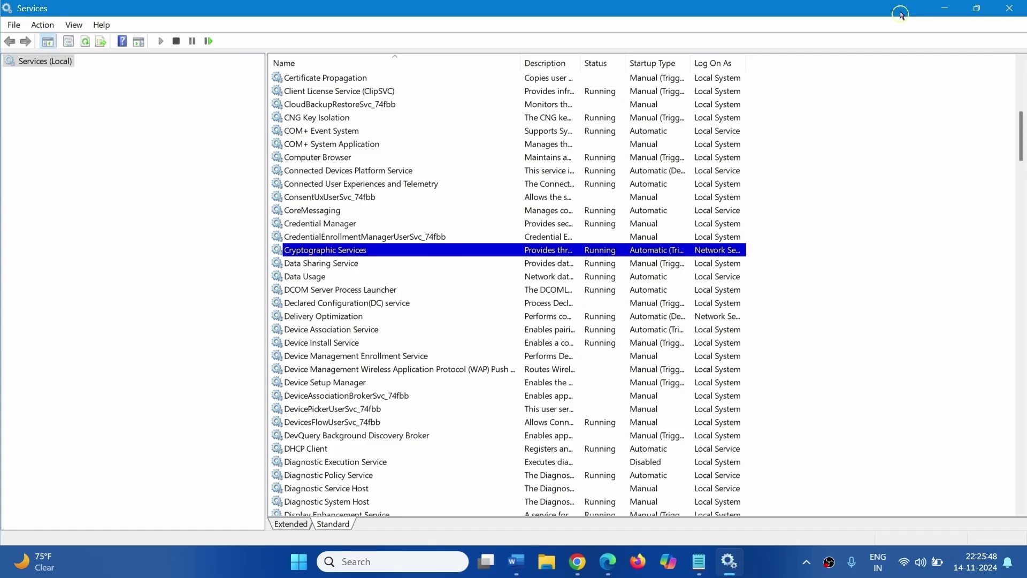
# - Close Services, run Check for updates in Windows Update, then close Settings once it reports up to date
pyautogui.click(1009, 8)
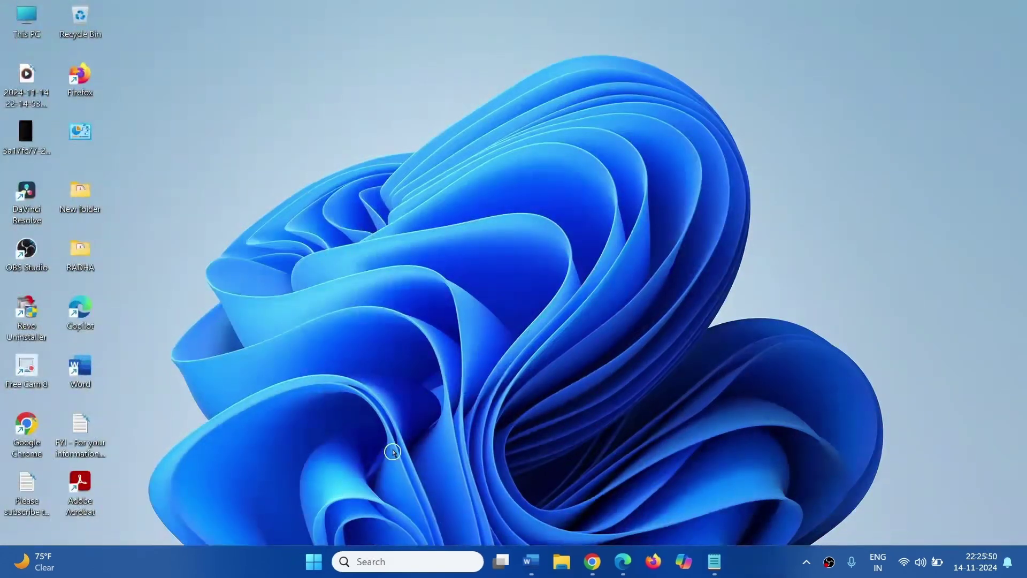
pyautogui.click(313, 568)
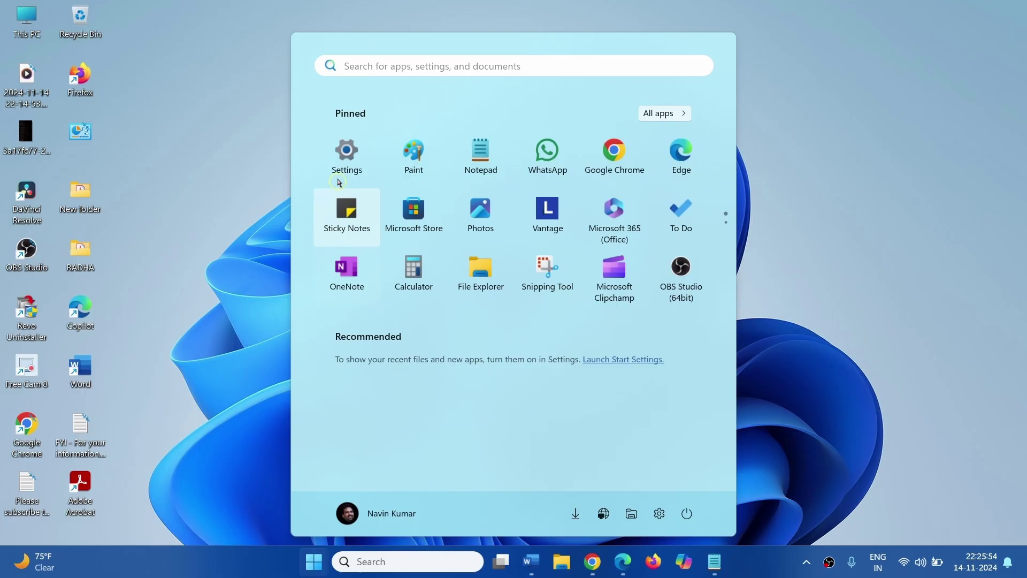
pyautogui.click(345, 158)
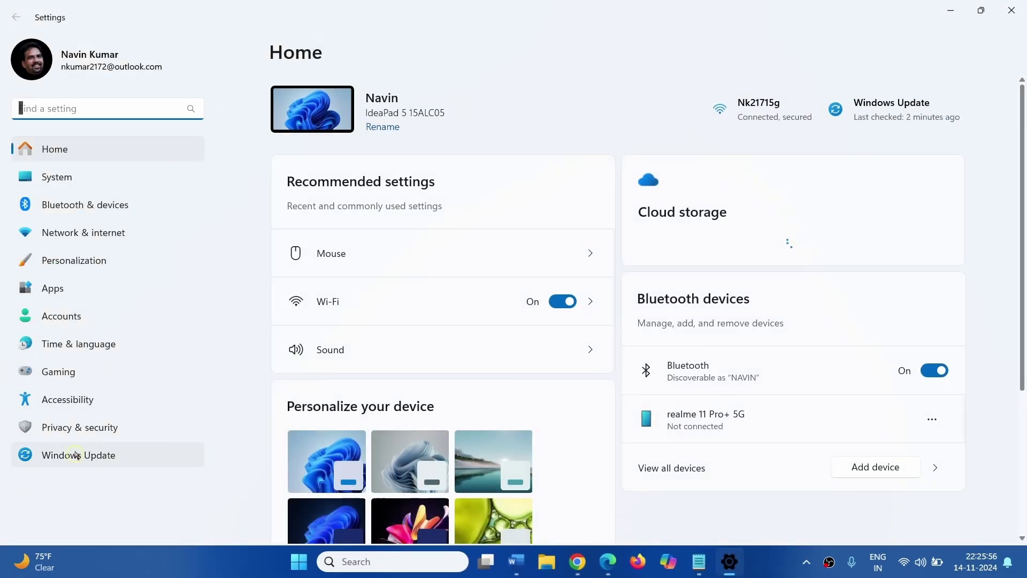
pyautogui.click(79, 455)
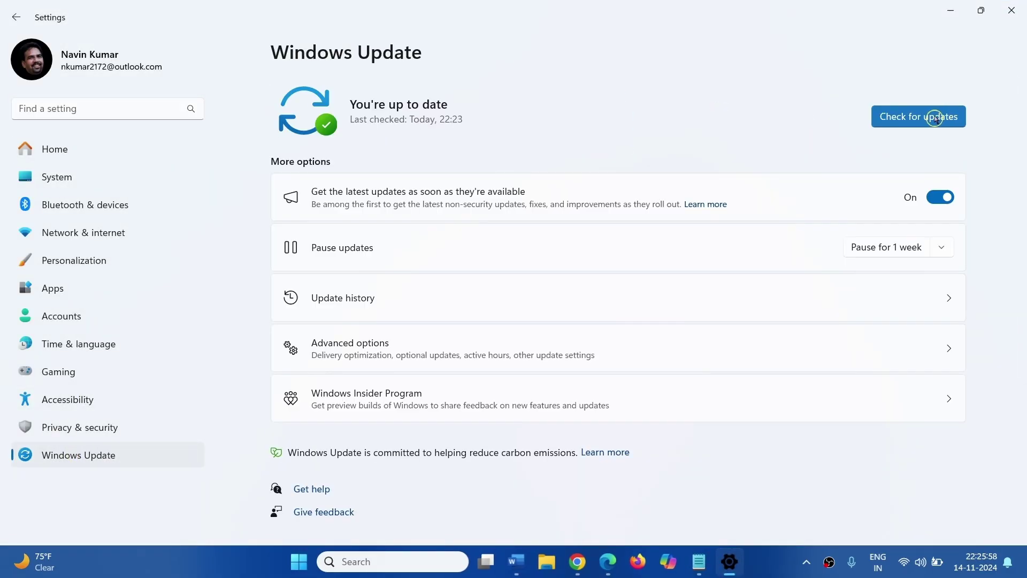
pyautogui.click(935, 119)
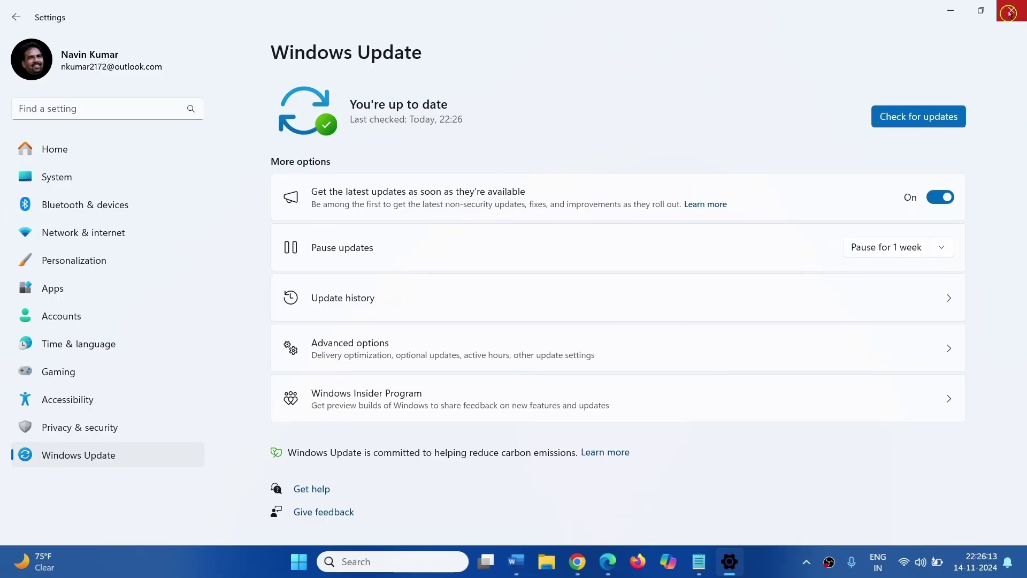
pyautogui.click(1009, 13)
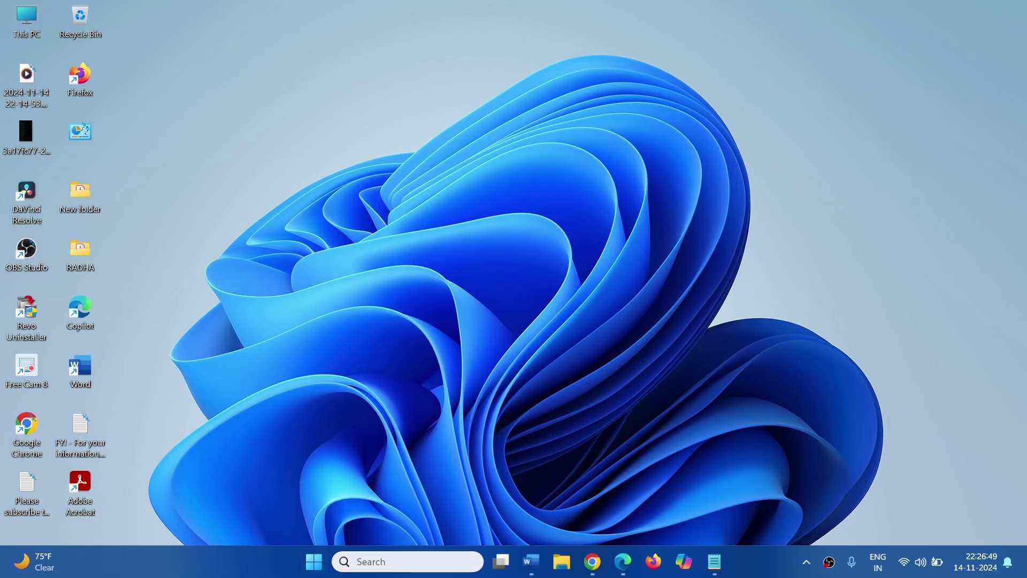
# - Search for cmd and launch Command Prompt as administrator
pyautogui.click(373, 566)
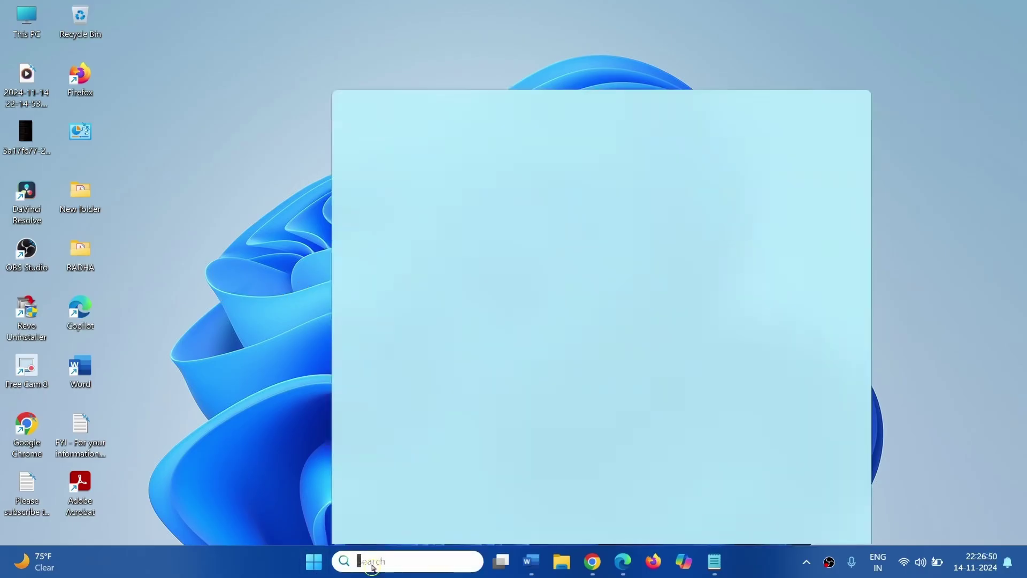
pyautogui.write('cmd')
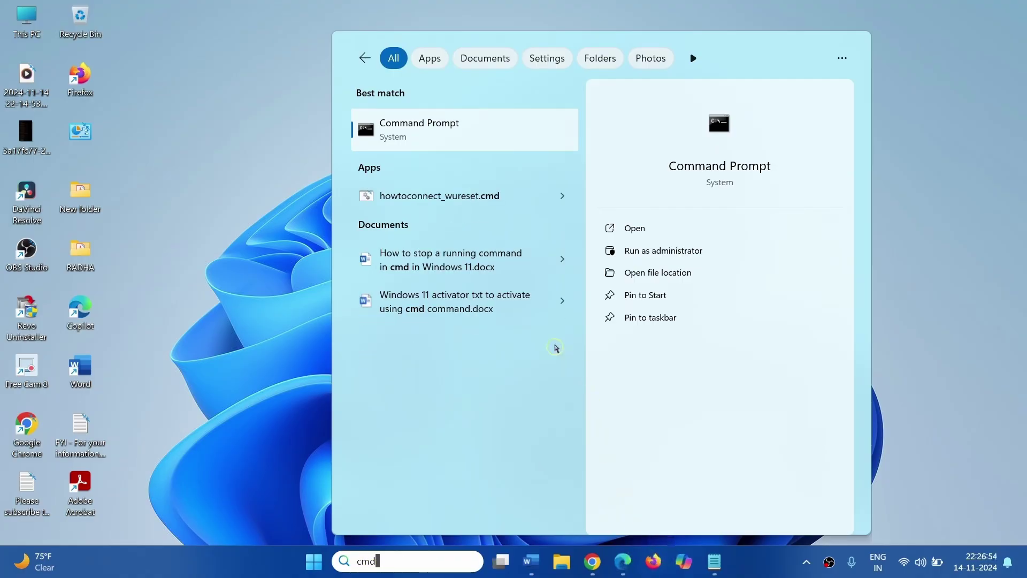
pyautogui.rightClick(409, 140)
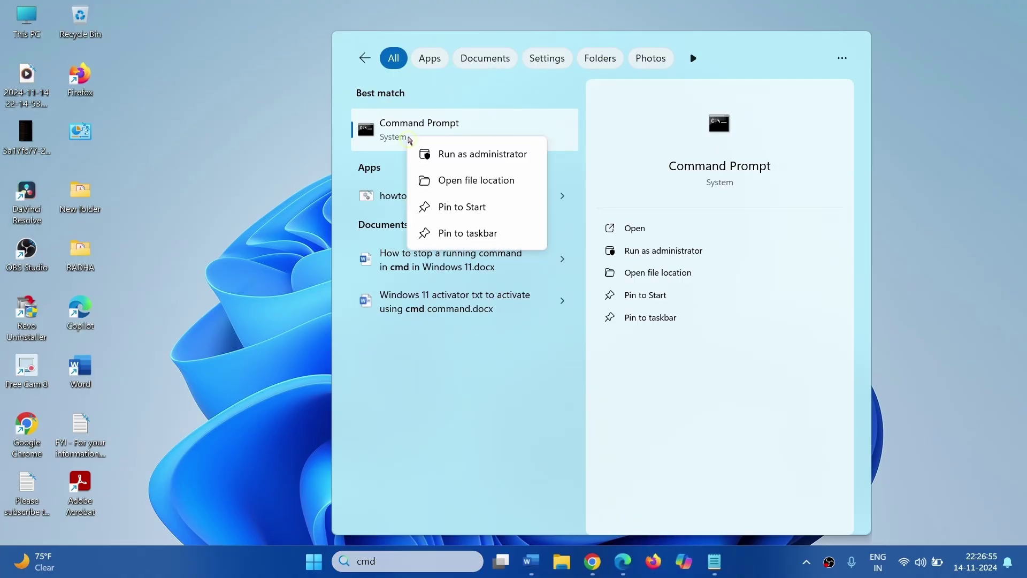
pyautogui.click(448, 155)
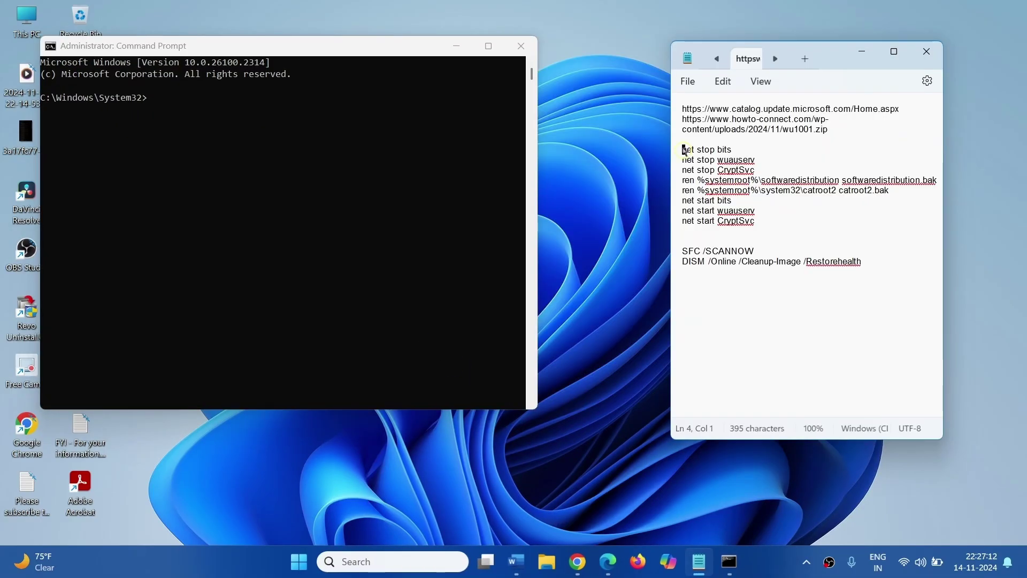
# - Copy 'net stop bits' from the notes and run it in the admin console
pyautogui.moveTo(684, 151); pyautogui.dragTo(772, 226)
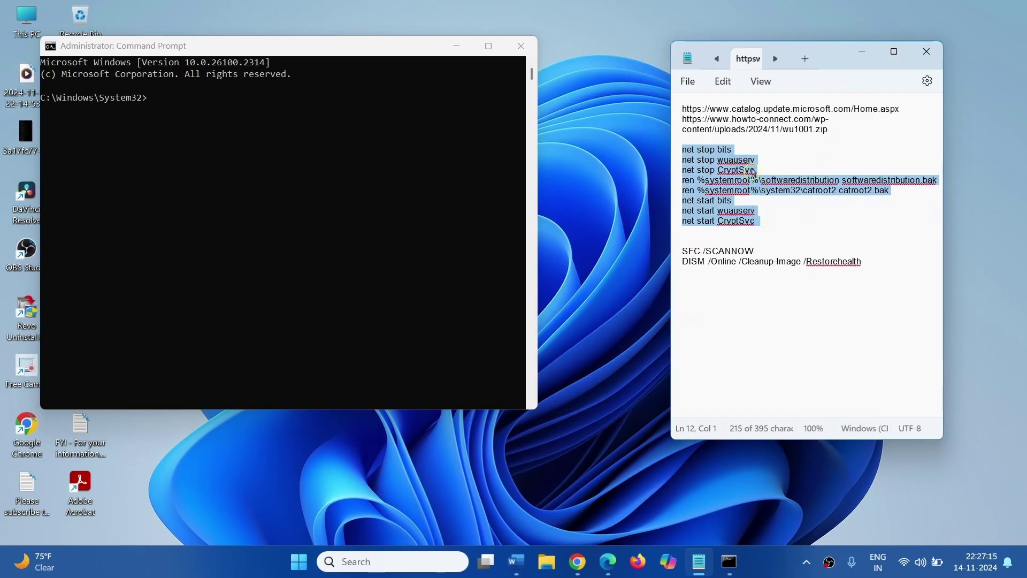
pyautogui.click(733, 149)
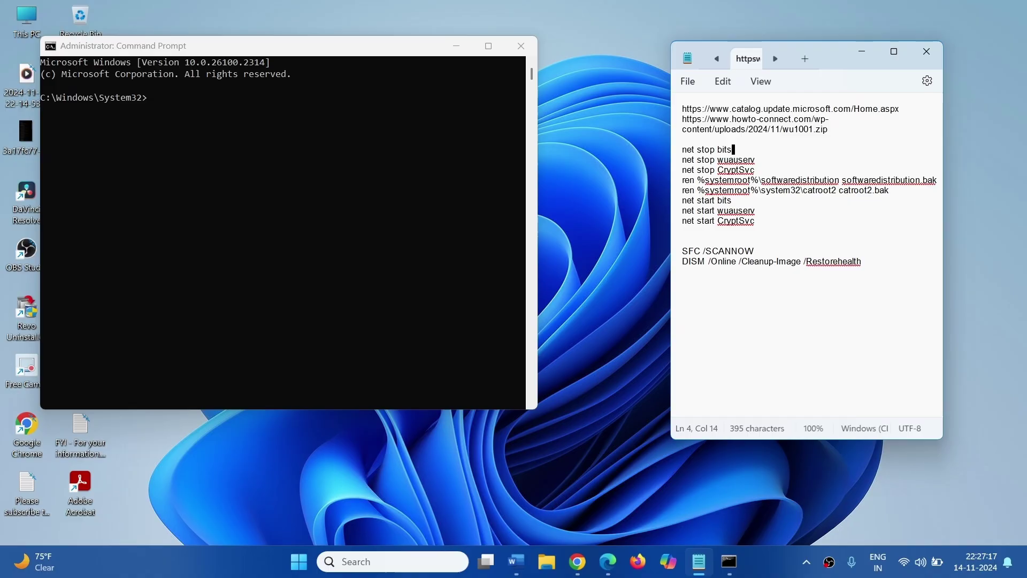
pyautogui.moveTo(733, 150); pyautogui.dragTo(686, 152)
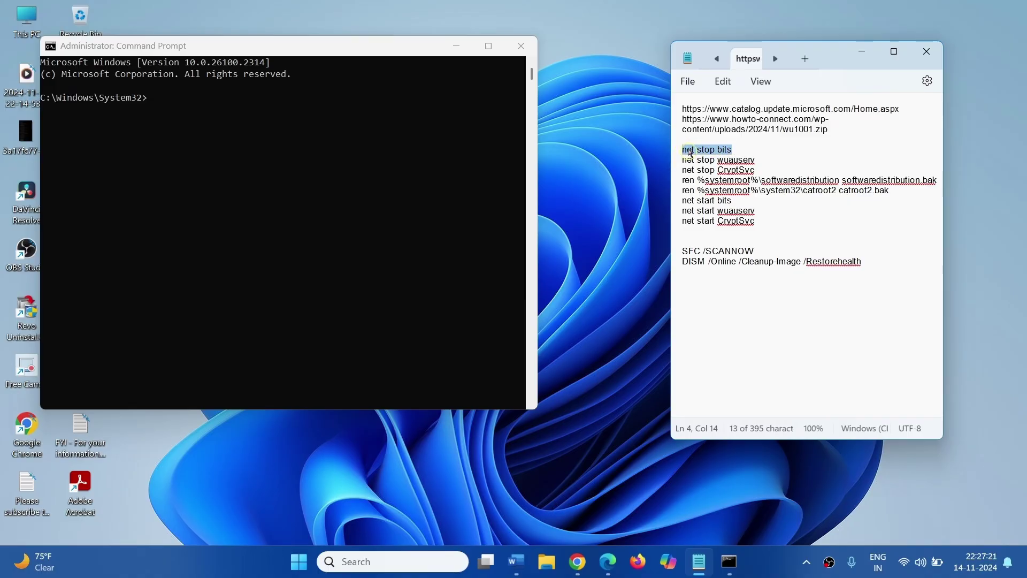
pyautogui.rightClick(689, 153)
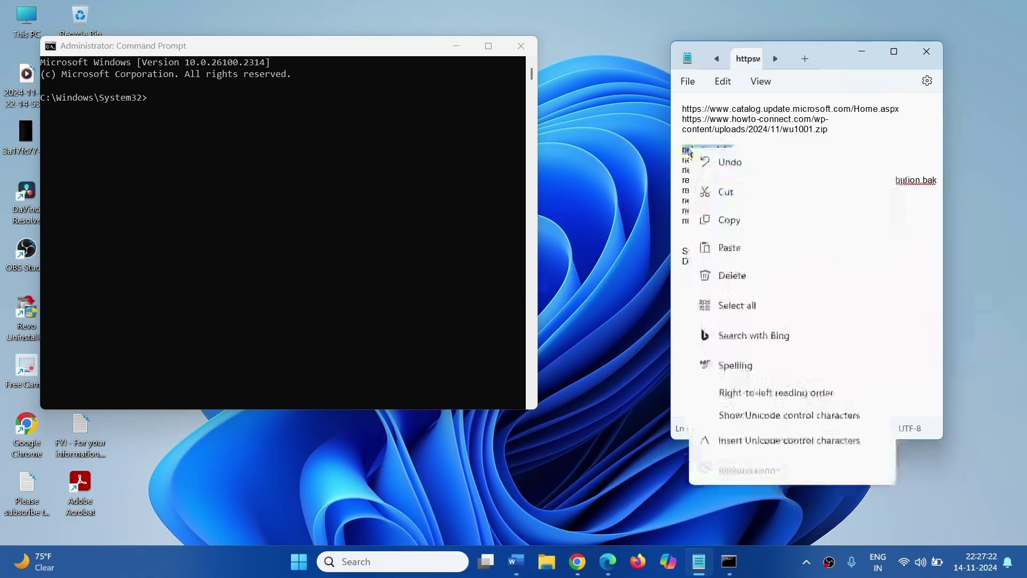
pyautogui.click(720, 220)
pyautogui.click(154, 101)
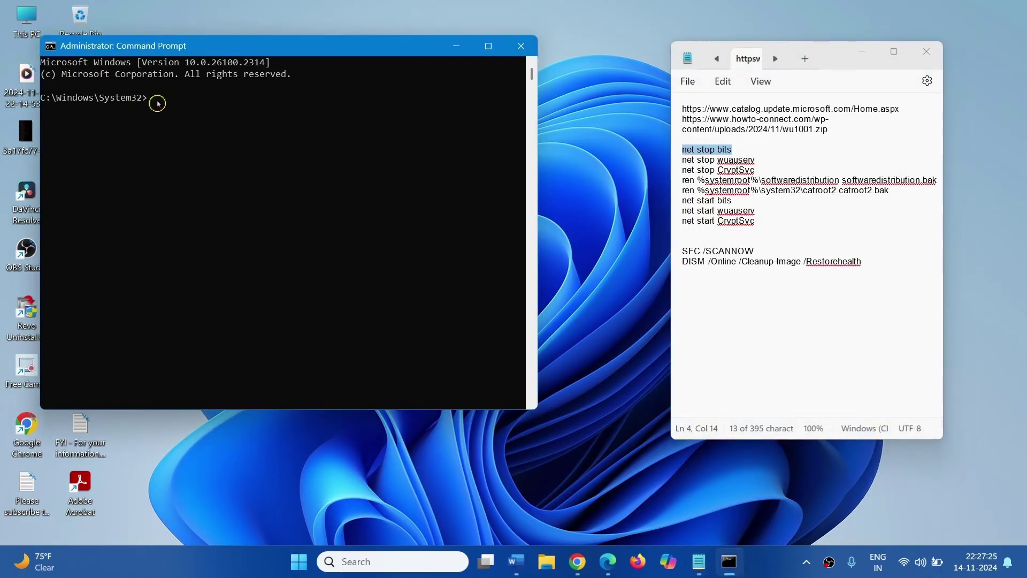
pyautogui.rightClick(154, 101)
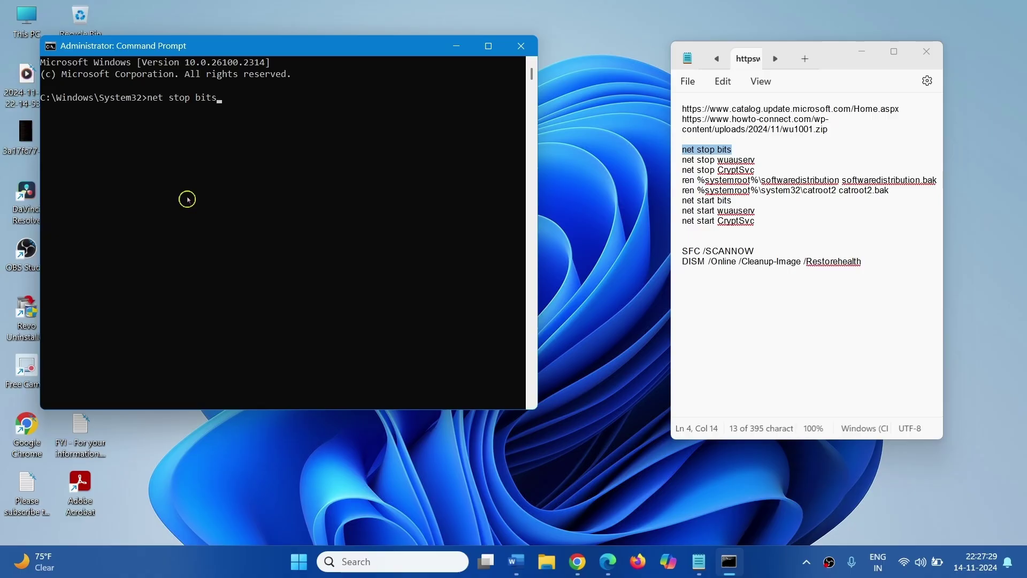
pyautogui.press('Return')
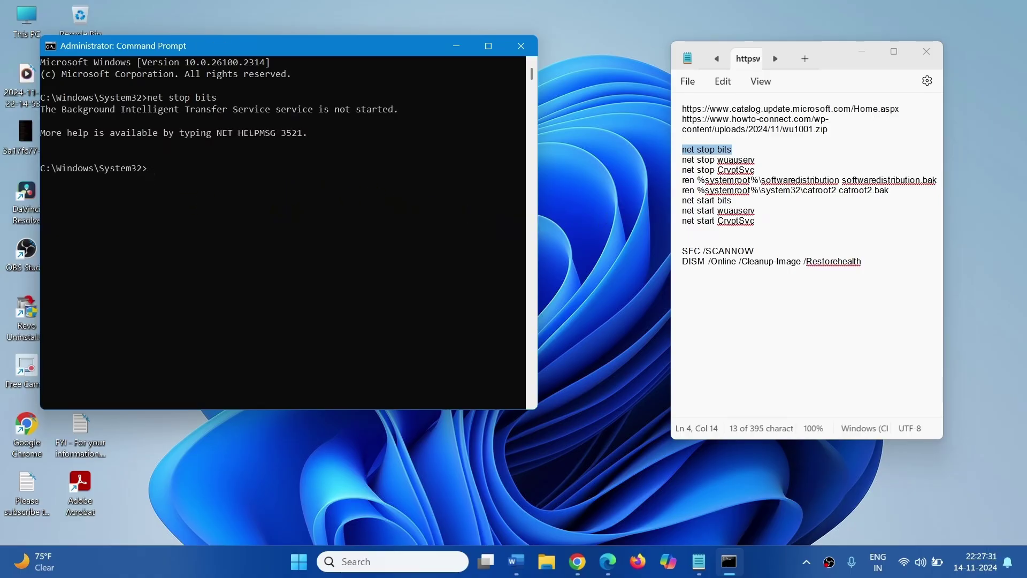
# - Copy and run 'net stop wuauserv', then minimize the Command Prompt
pyautogui.moveTo(757, 159); pyautogui.dragTo(666, 160)
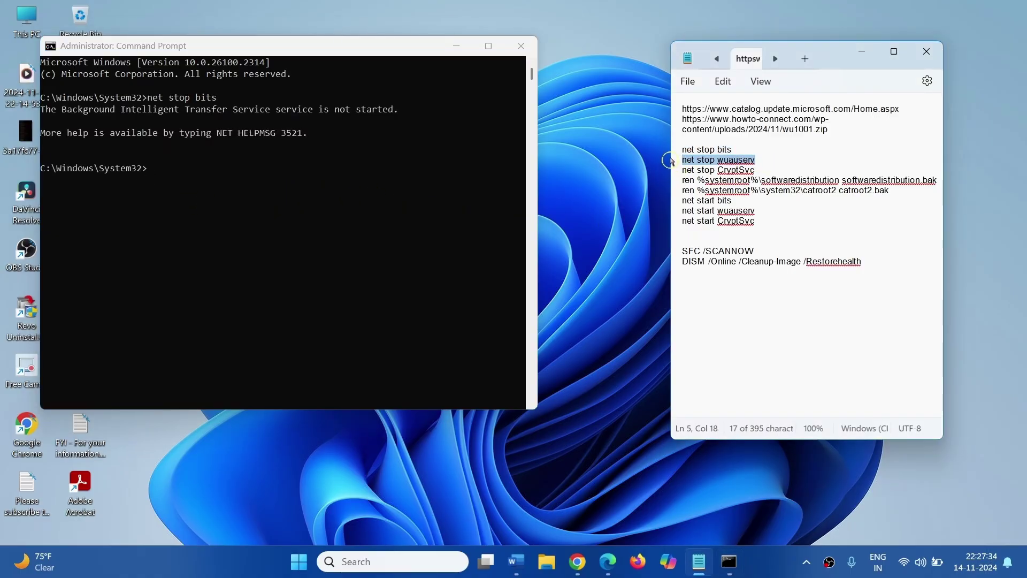
pyautogui.rightClick(707, 160)
pyautogui.click(758, 233)
pyautogui.click(163, 174)
pyautogui.rightClick(163, 174)
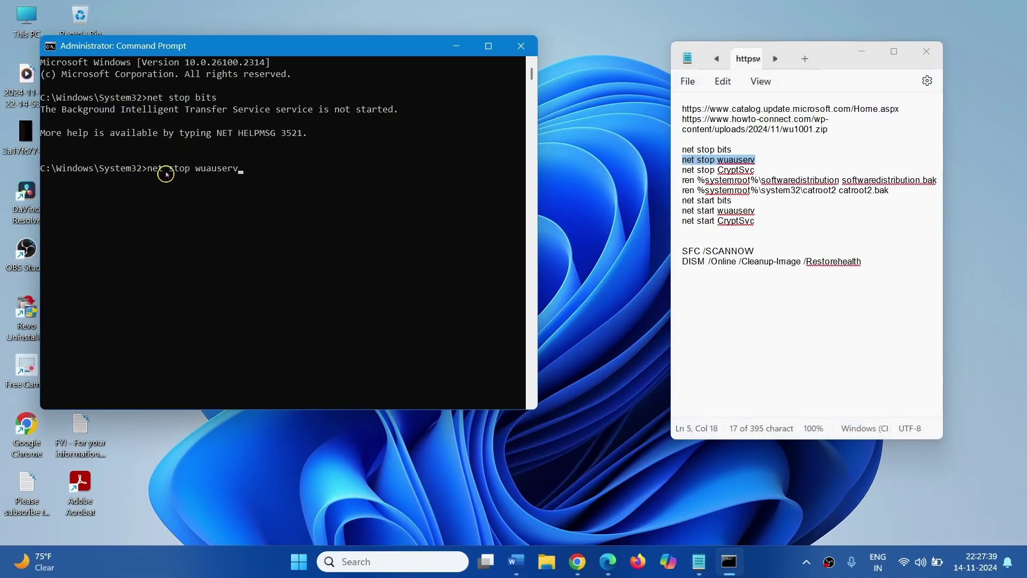
pyautogui.press('Return')
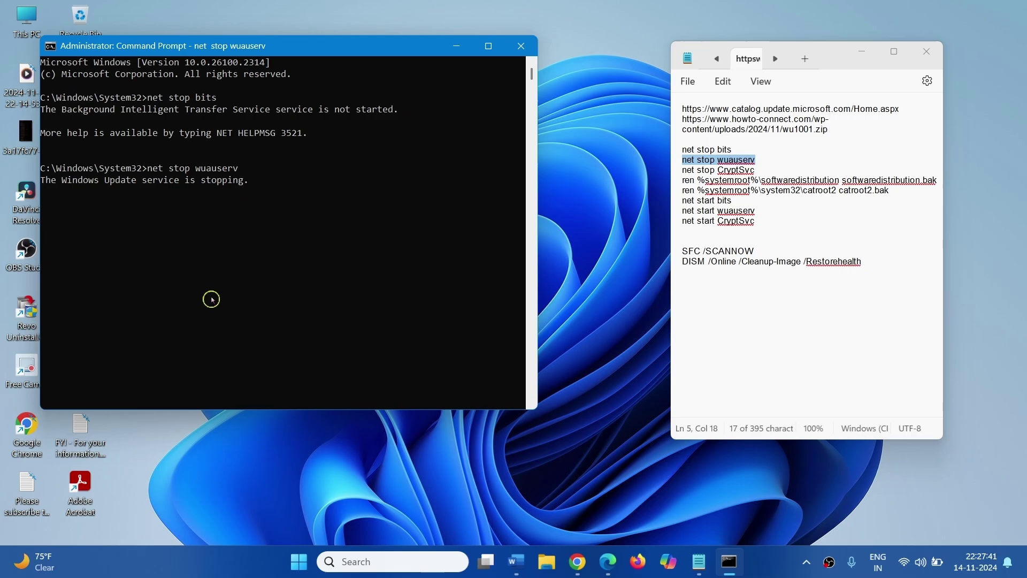
pyautogui.click(713, 188)
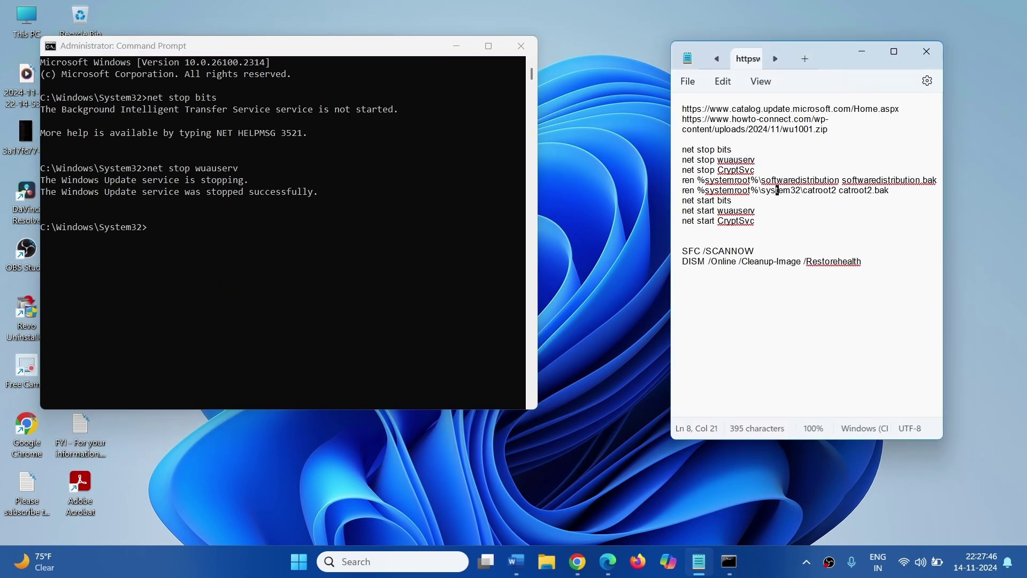
pyautogui.click(760, 226)
pyautogui.moveTo(760, 226); pyautogui.dragTo(684, 140)
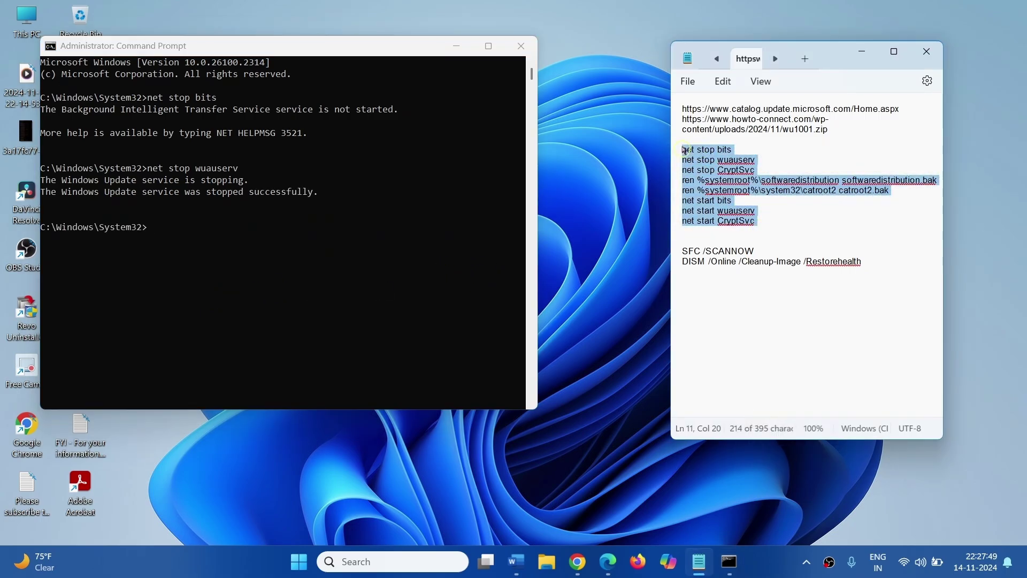
pyautogui.click(693, 170)
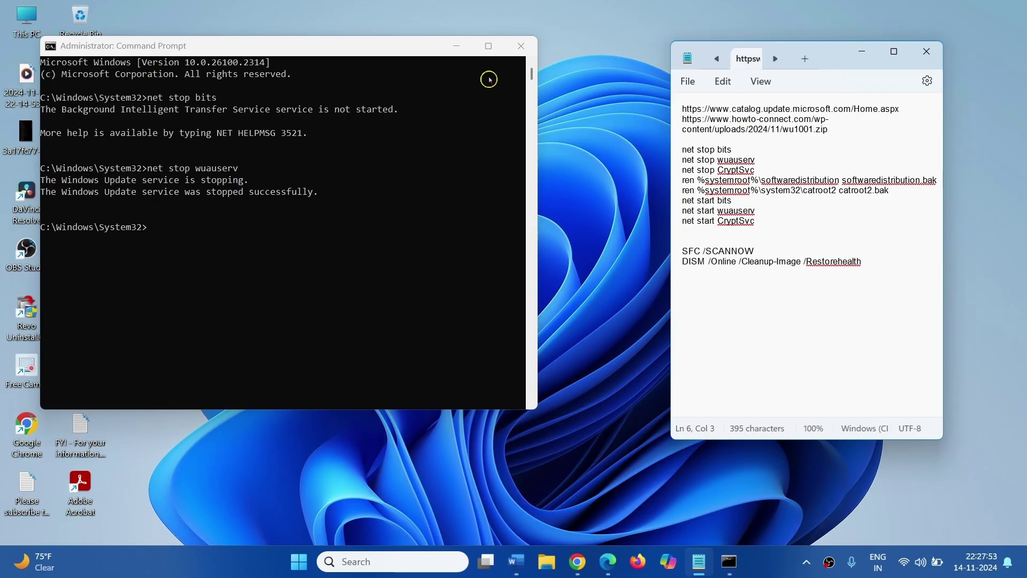
pyautogui.click(456, 46)
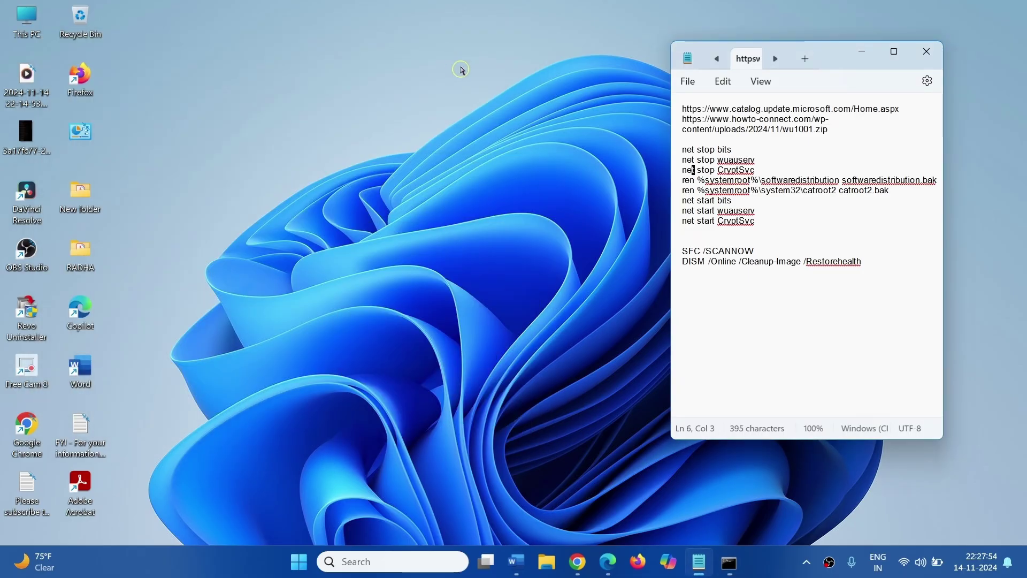
# - Minimize the Notepad notes and search Windows for cmd
pyautogui.click(862, 52)
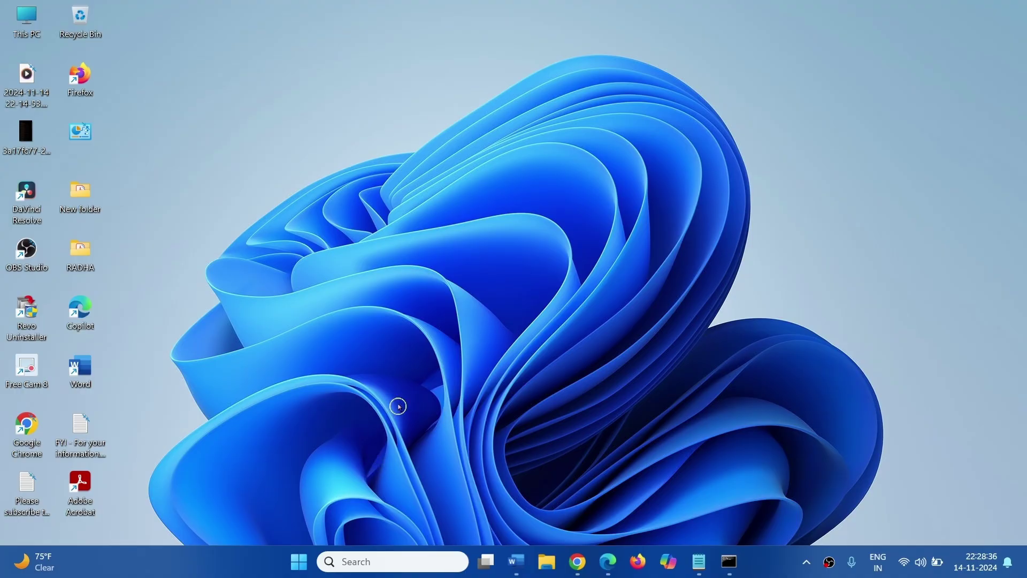
pyautogui.click(346, 560)
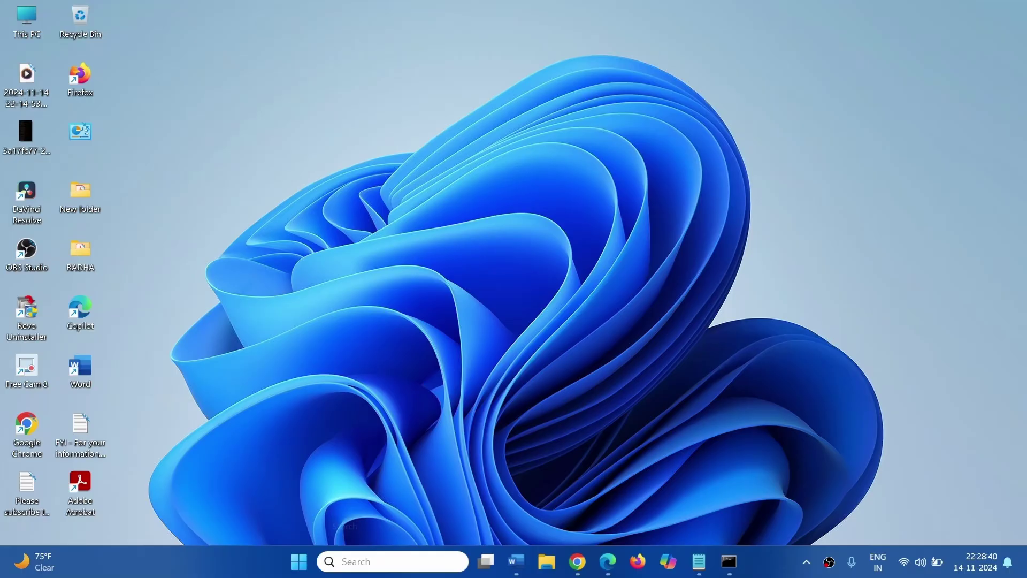
pyautogui.write('cmd')
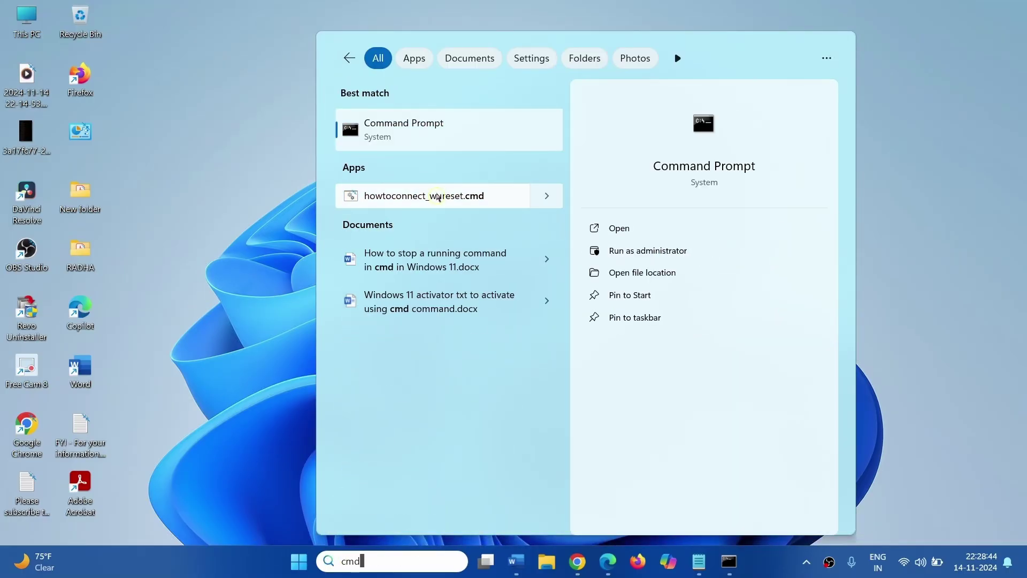
# - Open an admin Command Prompt, then paste and run SFC /SCANNOW from the notes
pyautogui.click(636, 252)
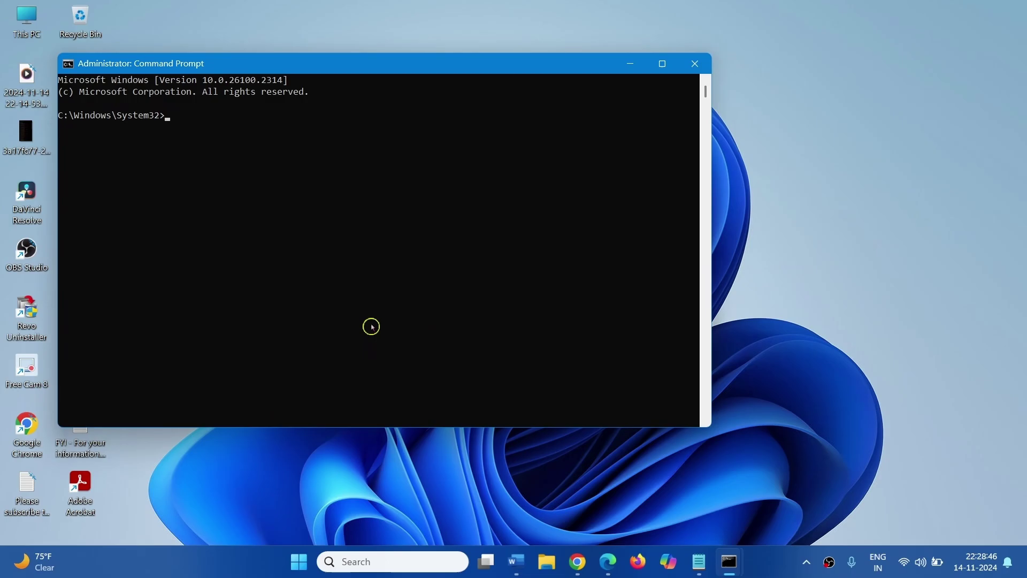
pyautogui.click(698, 561)
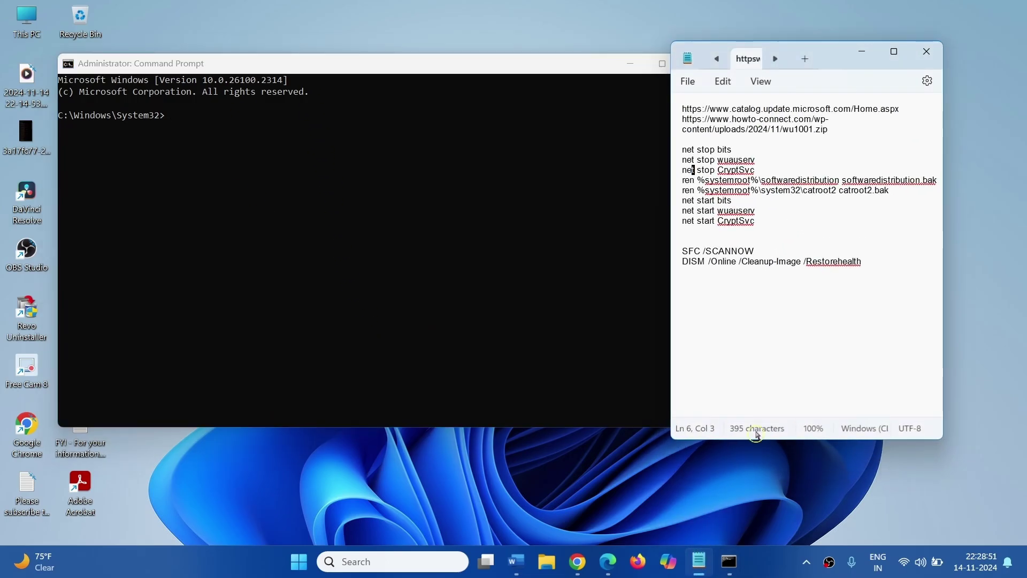
pyautogui.tripleClick(697, 254)
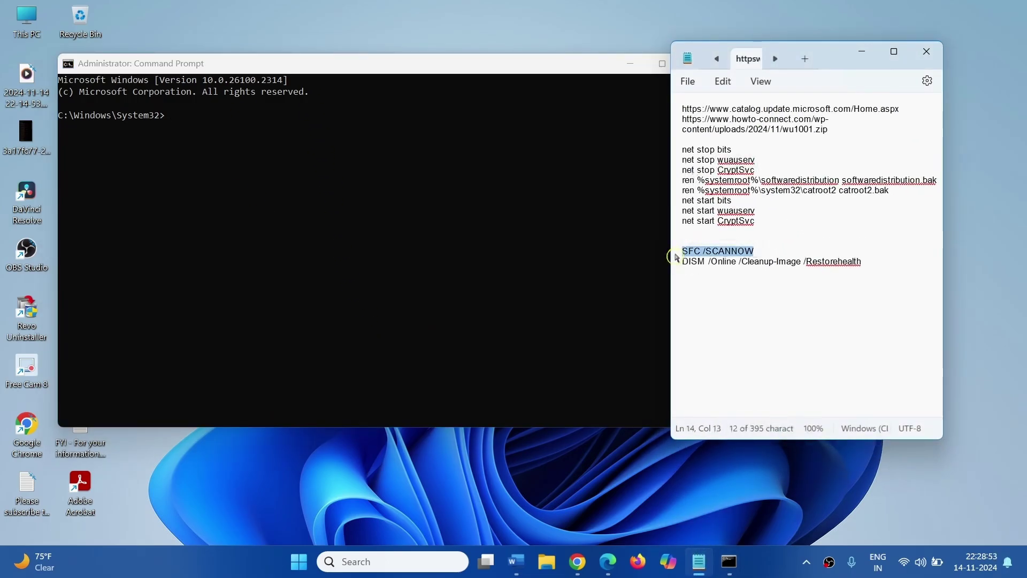
pyautogui.rightClick(697, 255)
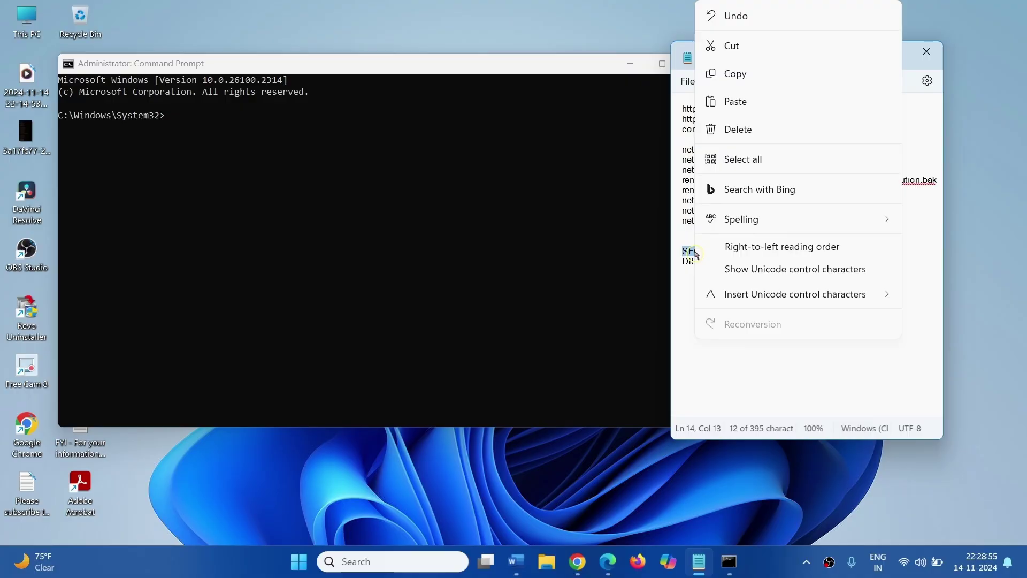
pyautogui.click(738, 73)
pyautogui.click(683, 292)
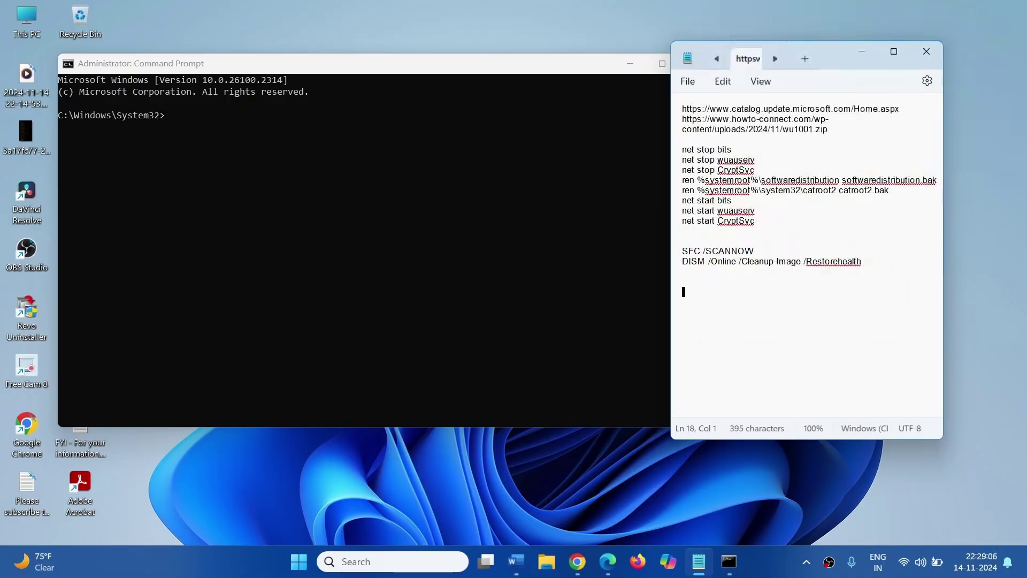
pyautogui.moveTo(755, 253); pyautogui.dragTo(718, 255)
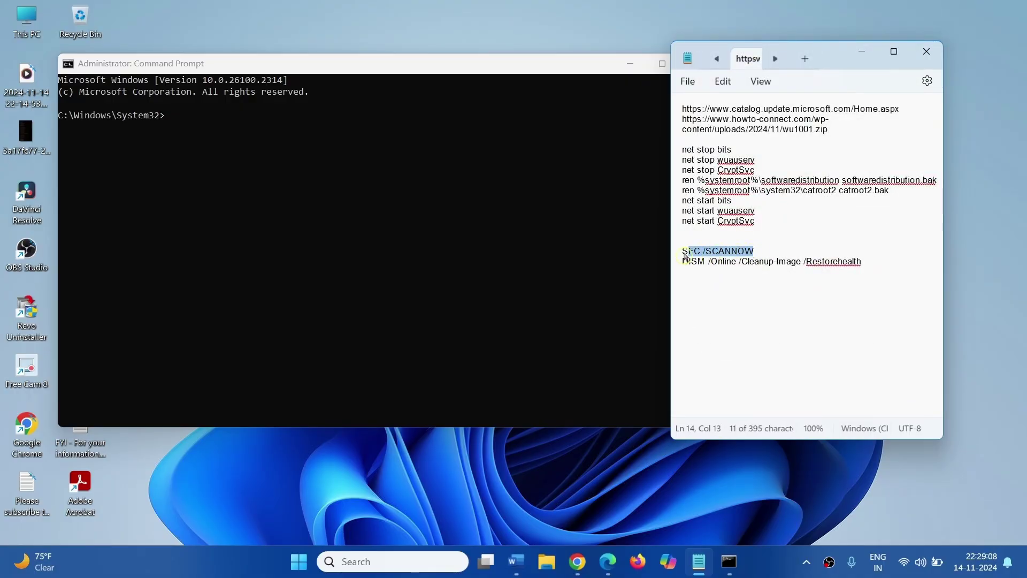
pyautogui.moveTo(685, 256); pyautogui.dragTo(682, 254)
pyautogui.hotkey('ctrl', 'c')
pyautogui.rightClick(243, 240)
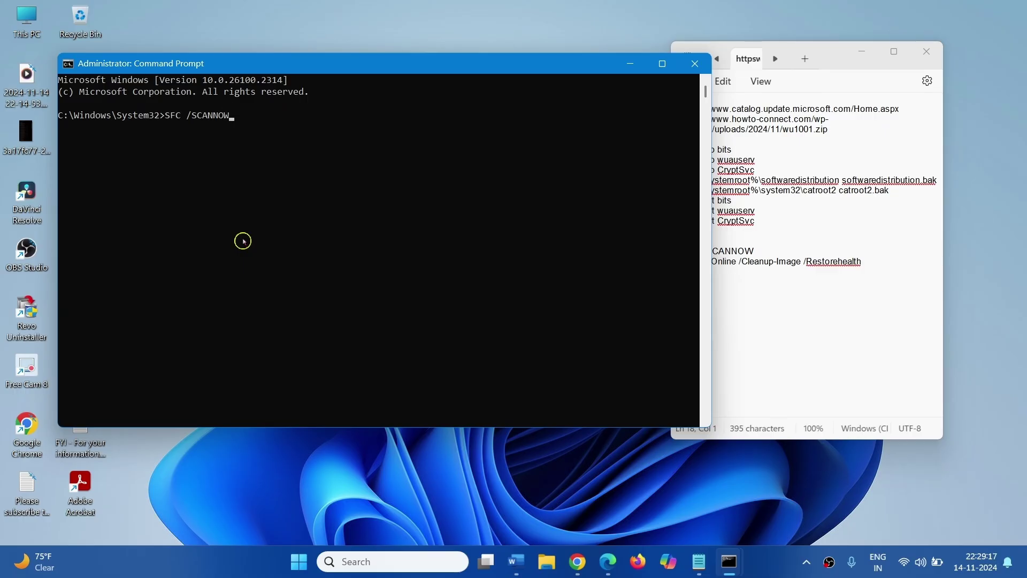
pyautogui.press('Return')
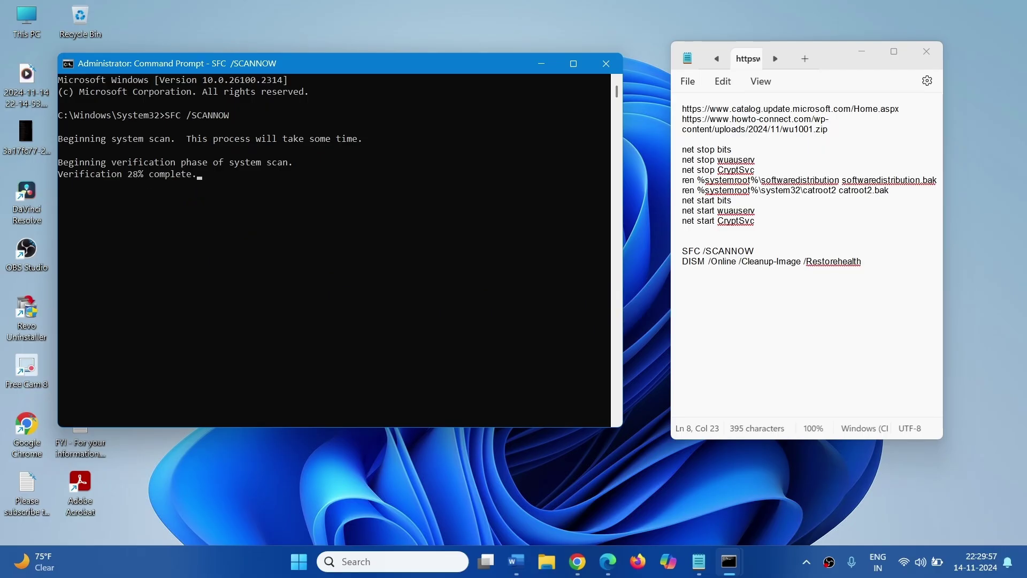
# - Close the Command Prompt and minimize Notepad to reveal the desktop
pyautogui.moveTo(862, 262); pyautogui.dragTo(684, 266)
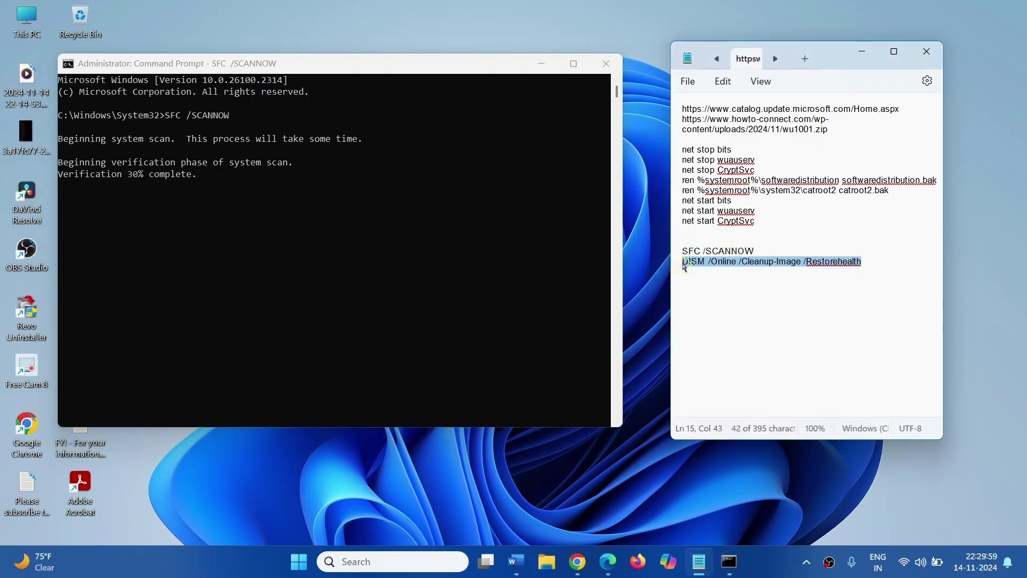
pyautogui.click(126, 210)
pyautogui.click(606, 63)
pyautogui.click(862, 52)
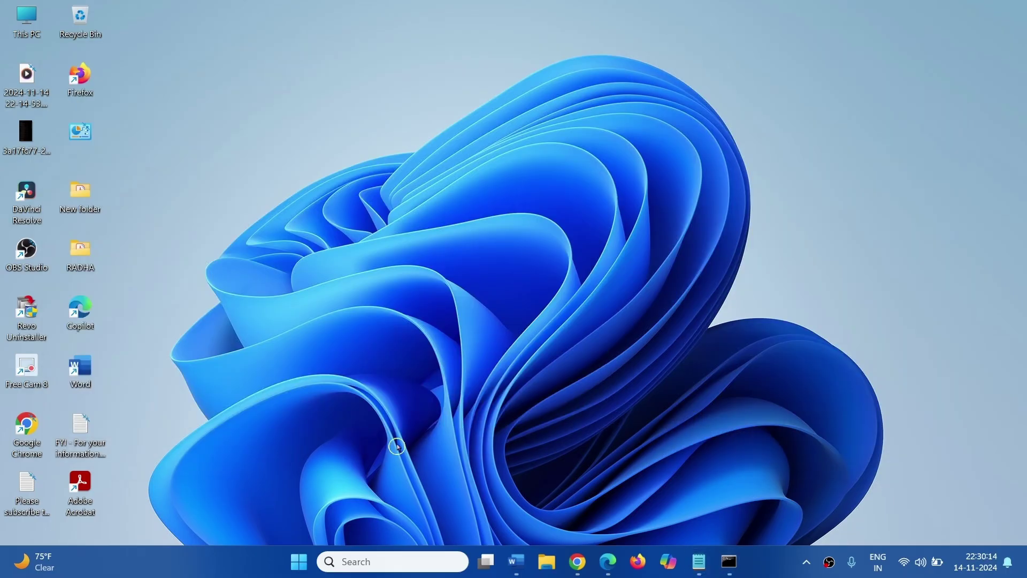
pyautogui.click(294, 562)
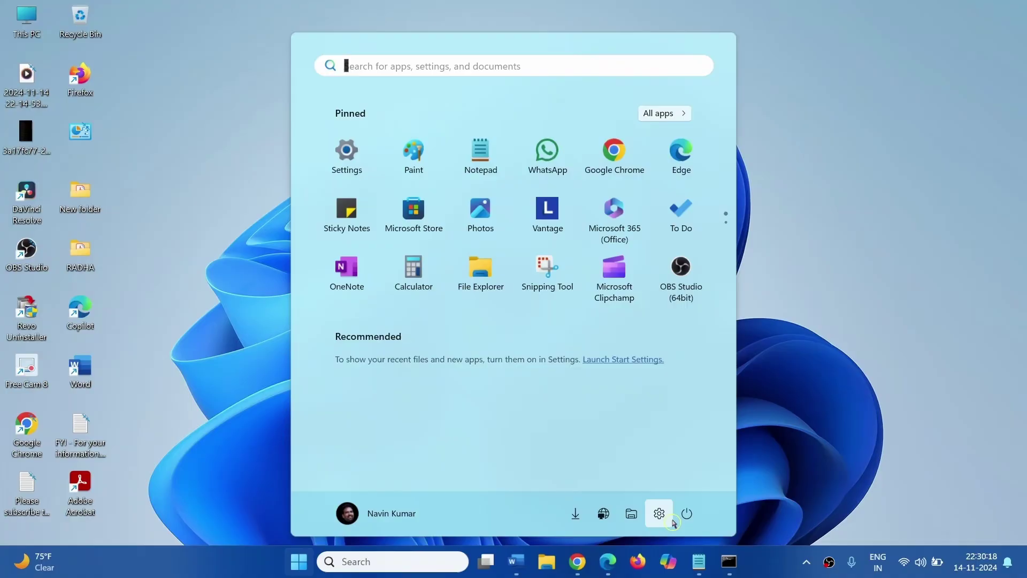
pyautogui.click(686, 515)
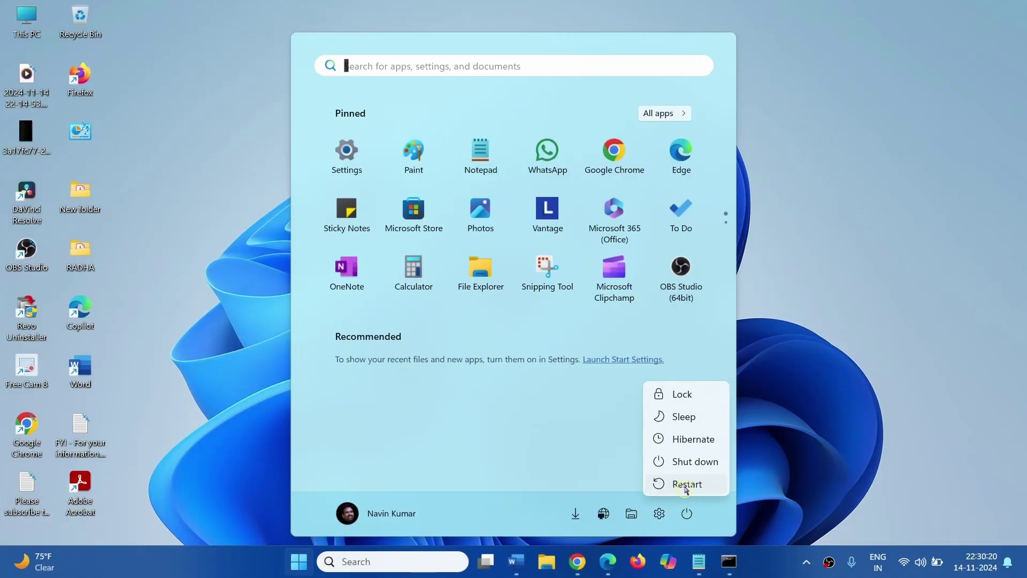
pyautogui.click(906, 332)
pyautogui.click(906, 332)
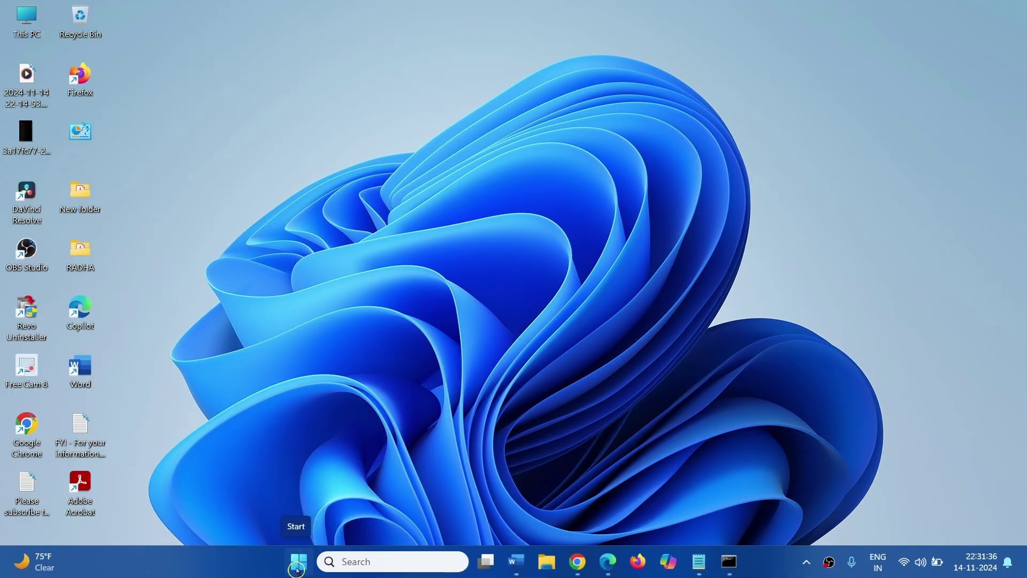
# - Open Settings > Apps > Installed apps and scroll down the list
pyautogui.click(297, 570)
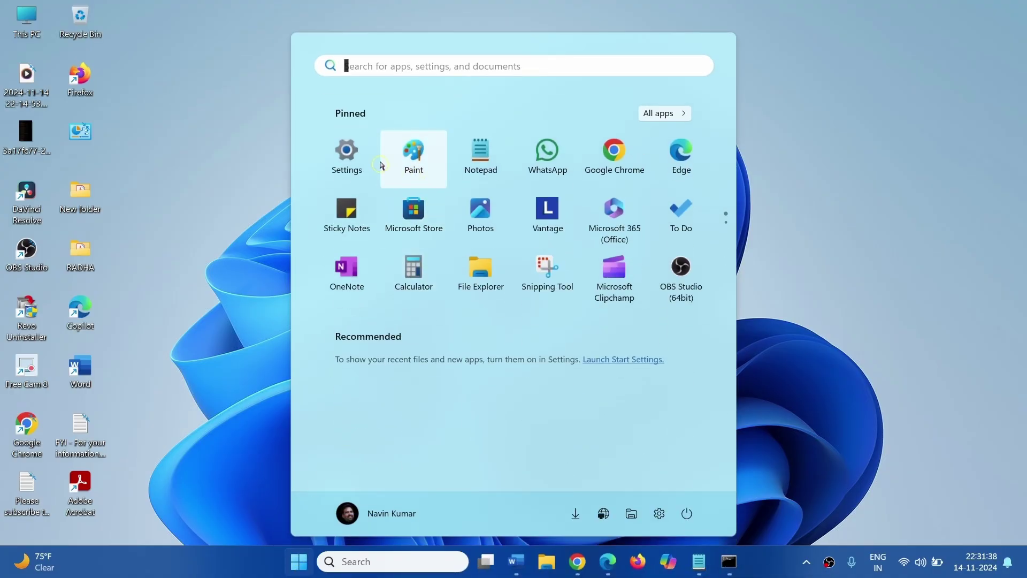
pyautogui.click(358, 159)
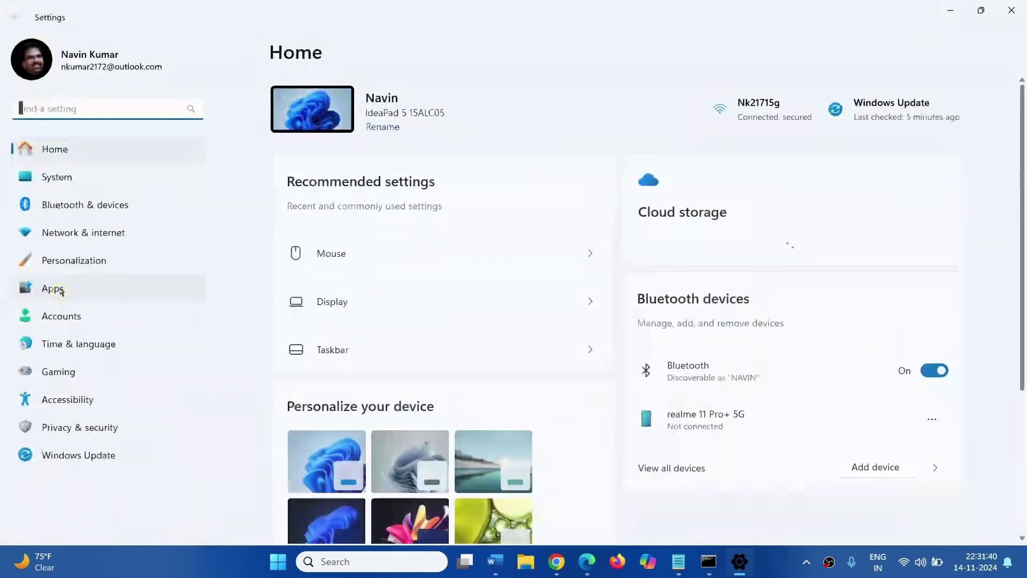
pyautogui.click(60, 290)
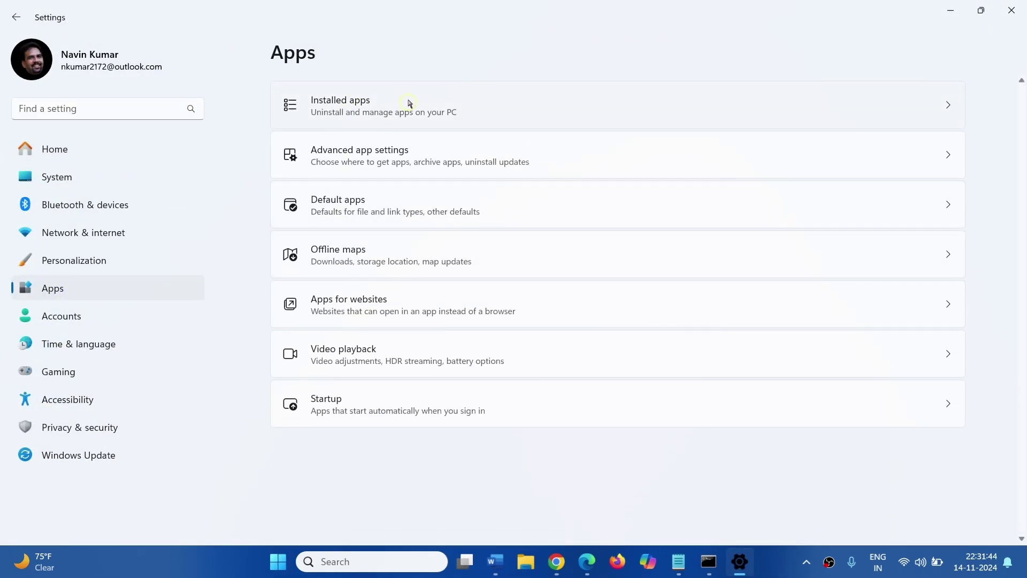
pyautogui.click(409, 104)
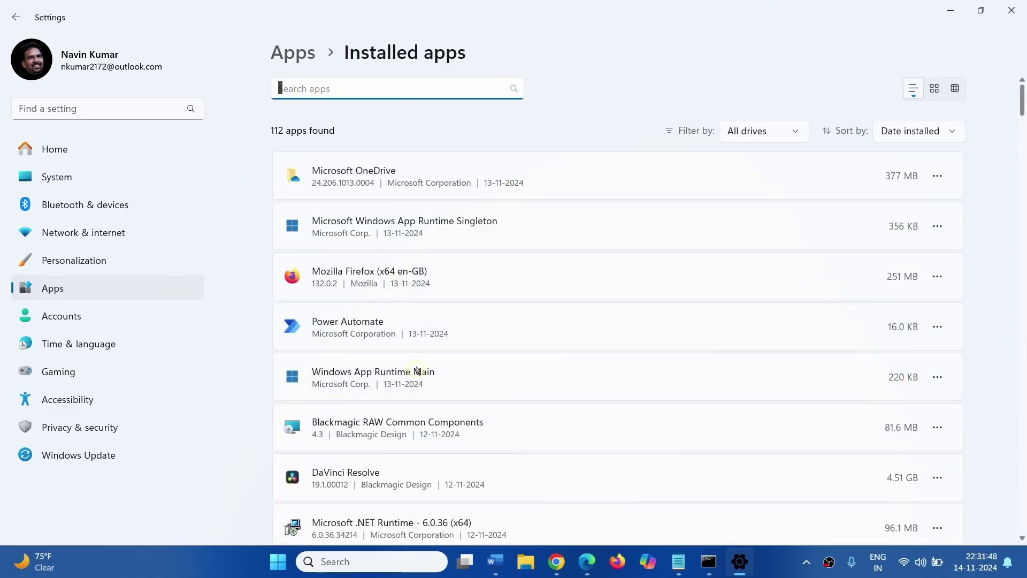
pyautogui.scroll(-15, 427, 409)
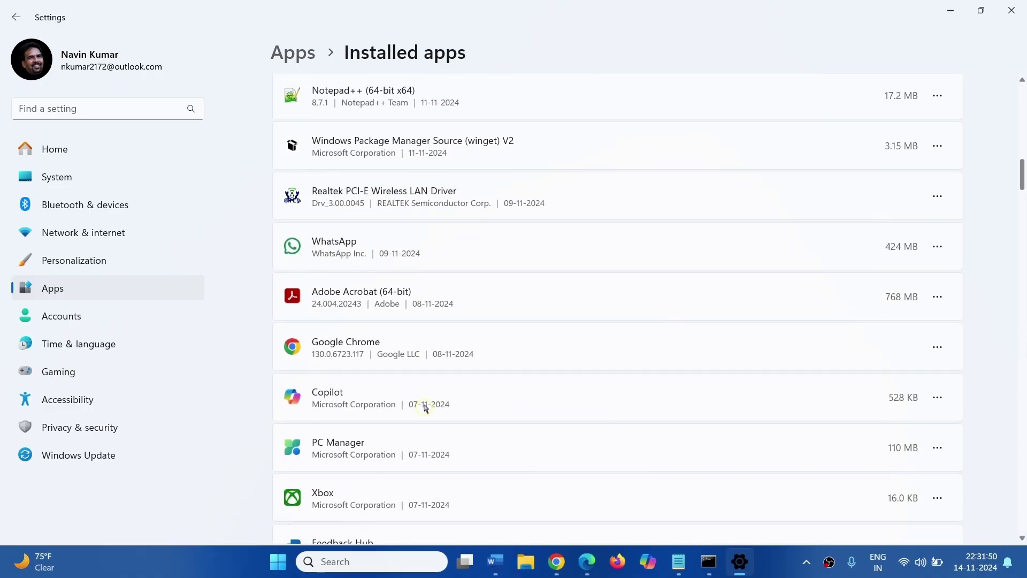
pyautogui.scroll(-3, 426, 409)
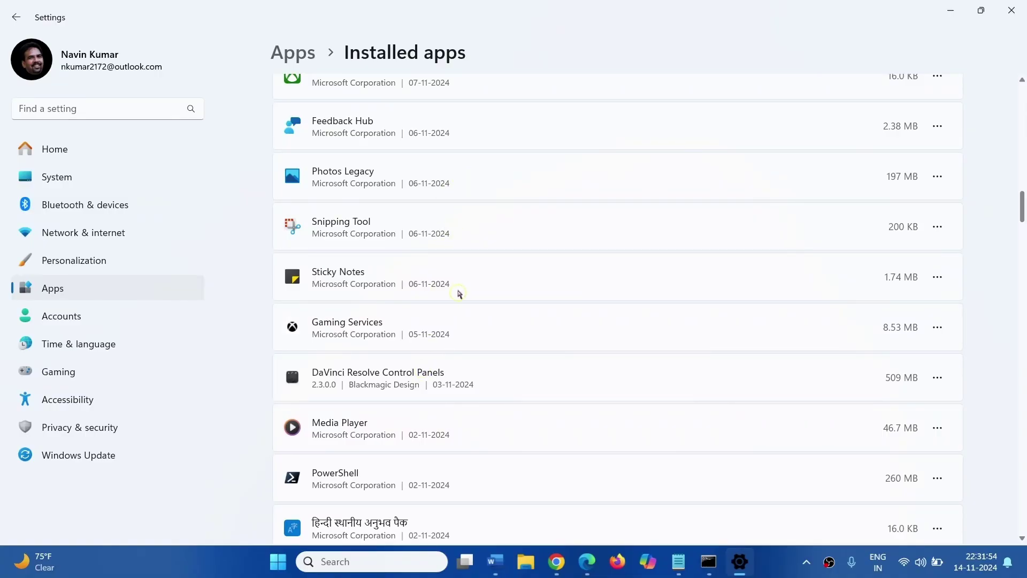
# - Bring up Sticky Notes' uninstall prompt, cancel it, and minimize Settings
pyautogui.click(936, 277)
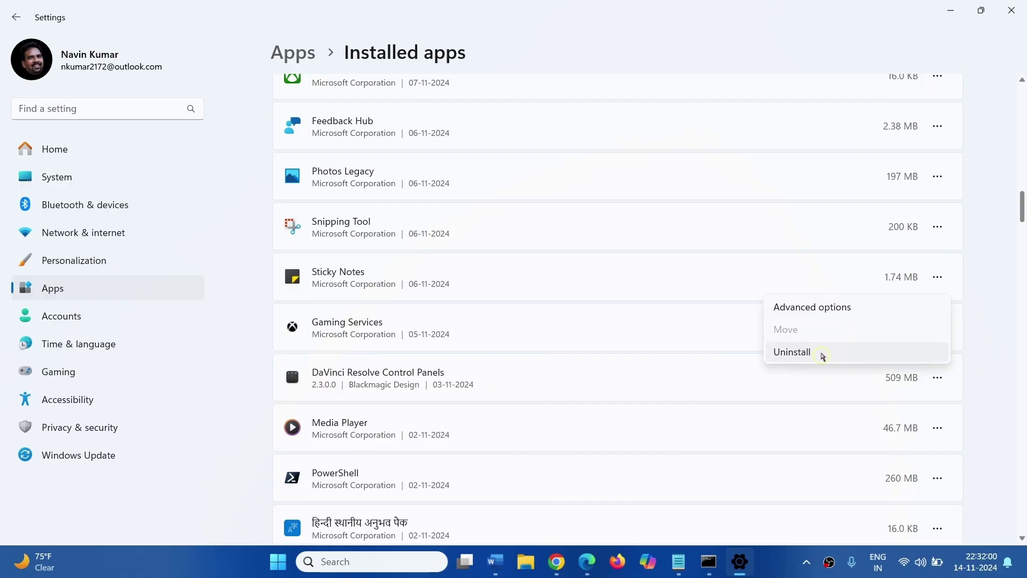
pyautogui.click(822, 354)
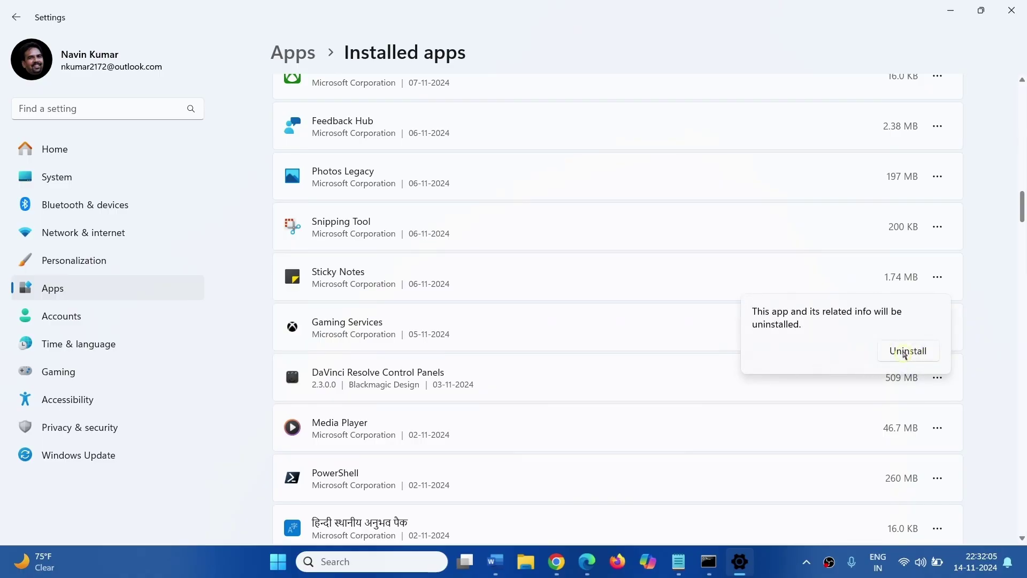
pyautogui.click(966, 341)
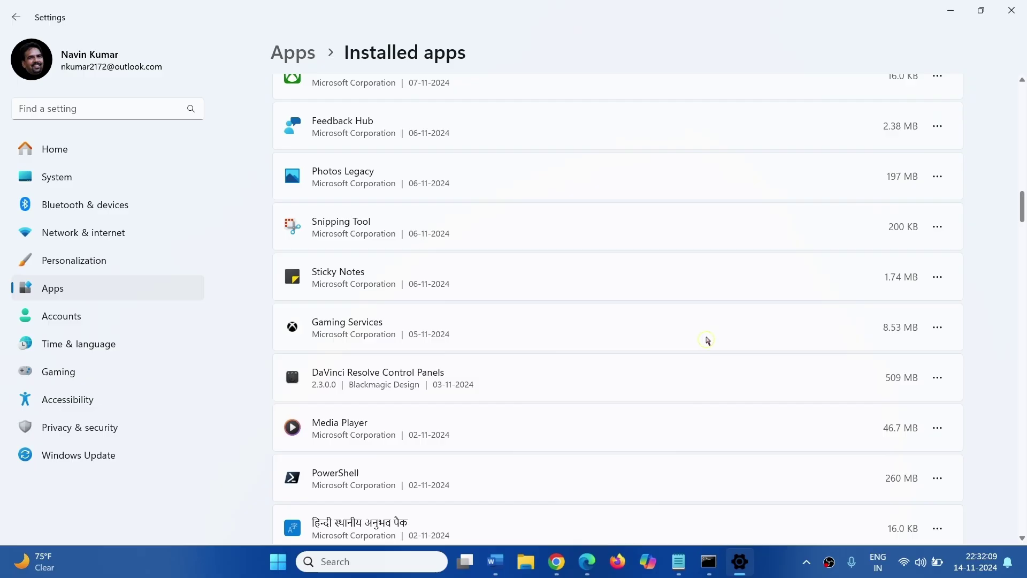
pyautogui.click(950, 10)
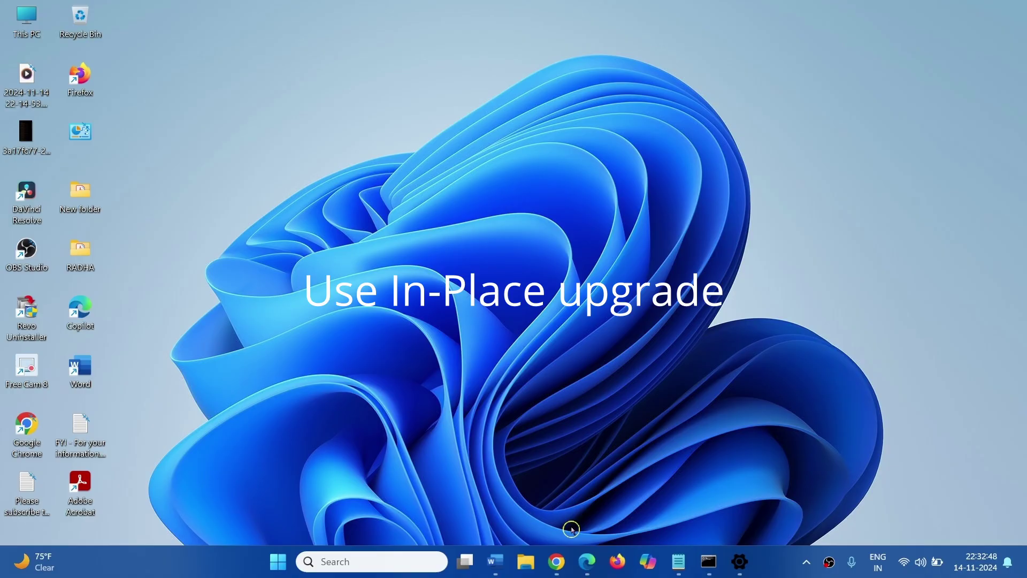
# - Search 'windows 11 download' in a new Chrome tab to reach Microsoft's Download Windows 11 page
pyautogui.moveTo(556, 562)
pyautogui.click(695, 481)
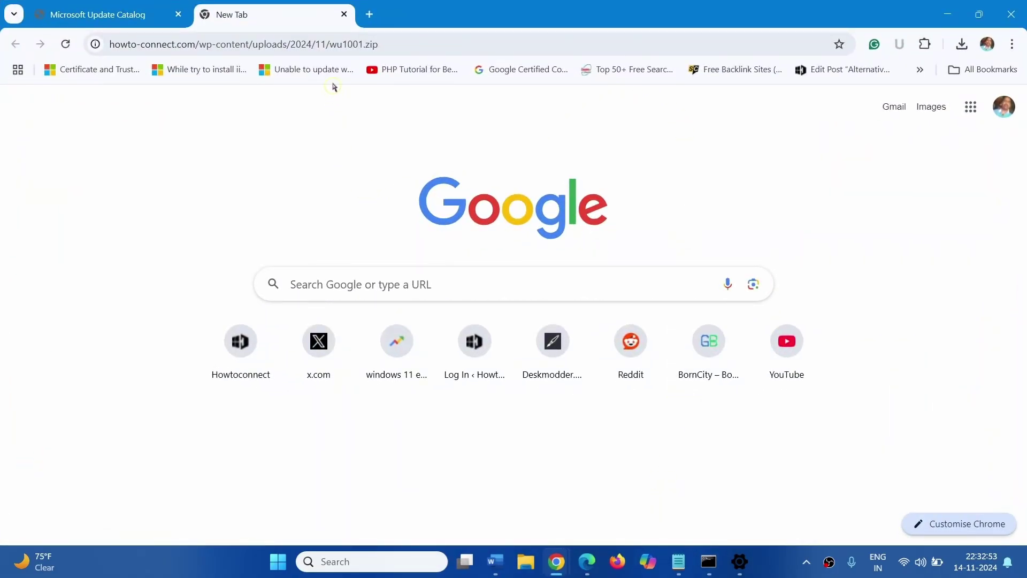
pyautogui.click(369, 14)
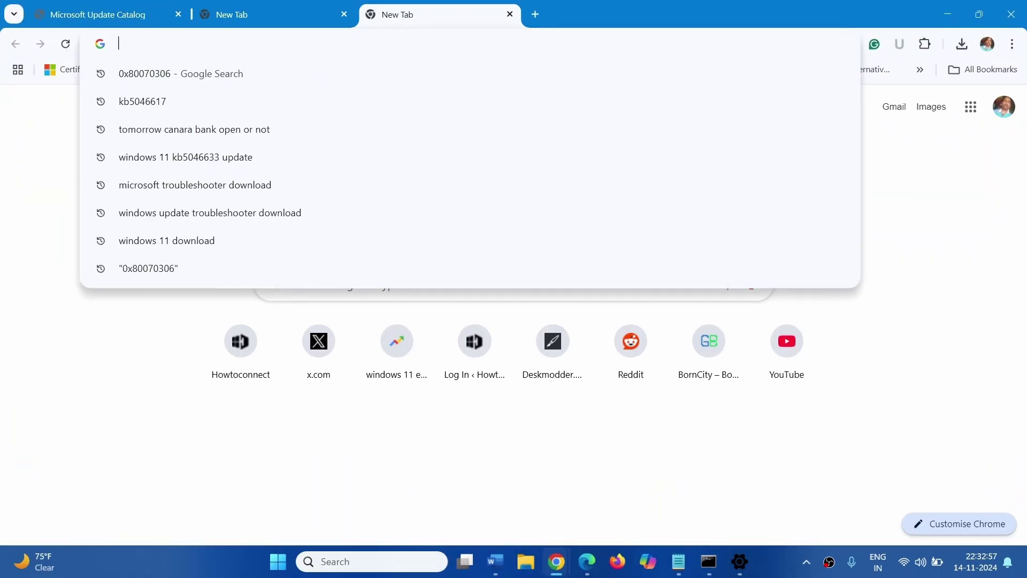
pyautogui.write('wind')
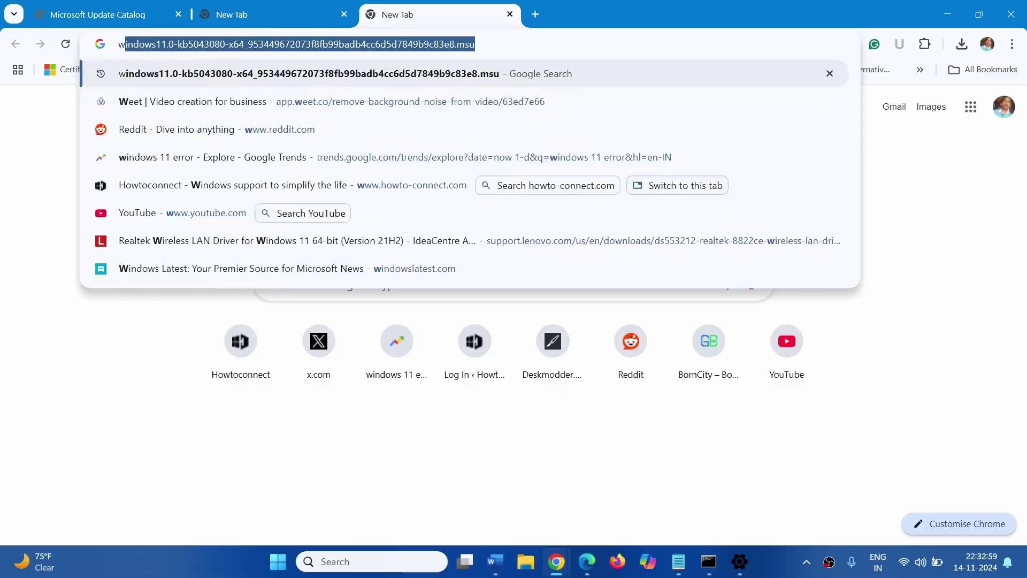
pyautogui.write('ows 1')
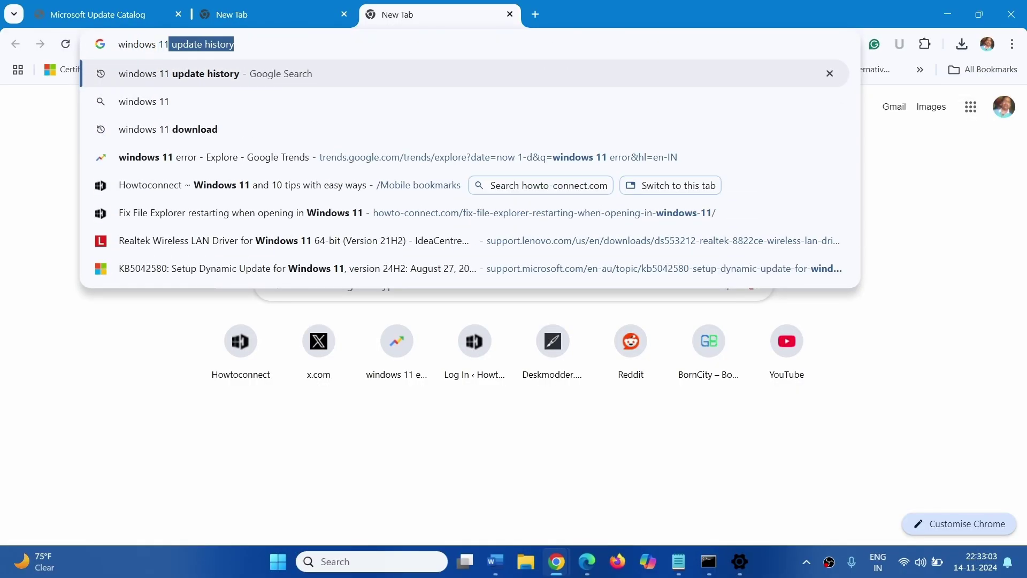
pyautogui.write('1')
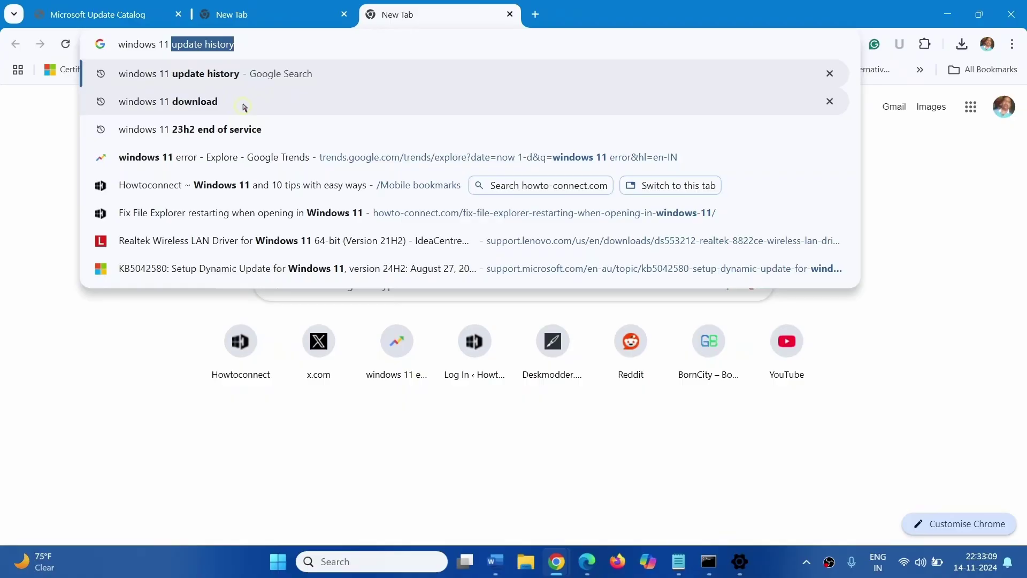
pyautogui.click(186, 107)
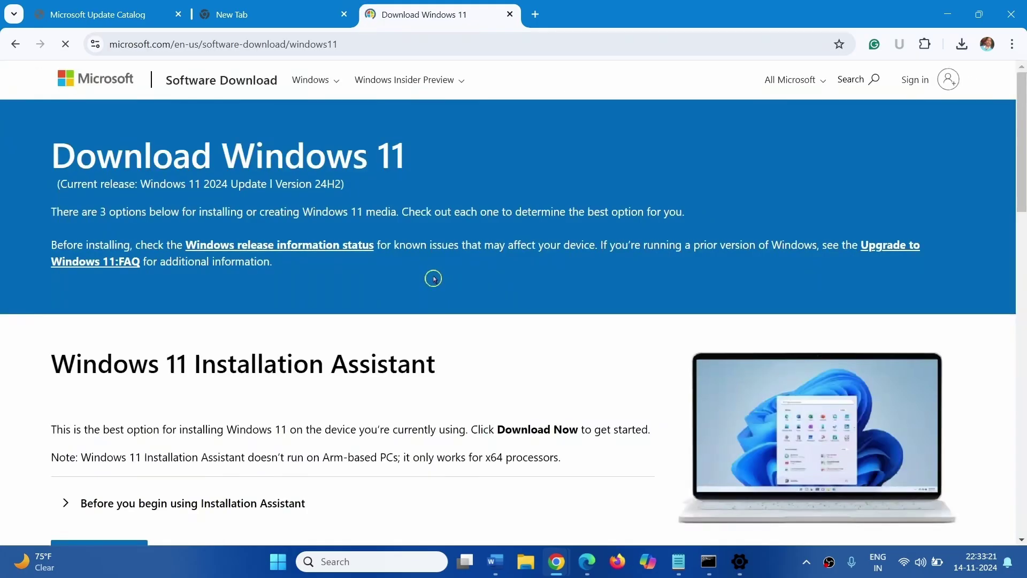
# - Select Windows 11 (multi-edition ISO for x64 devices) and click Download Now
pyautogui.scroll(-5, 426, 279)
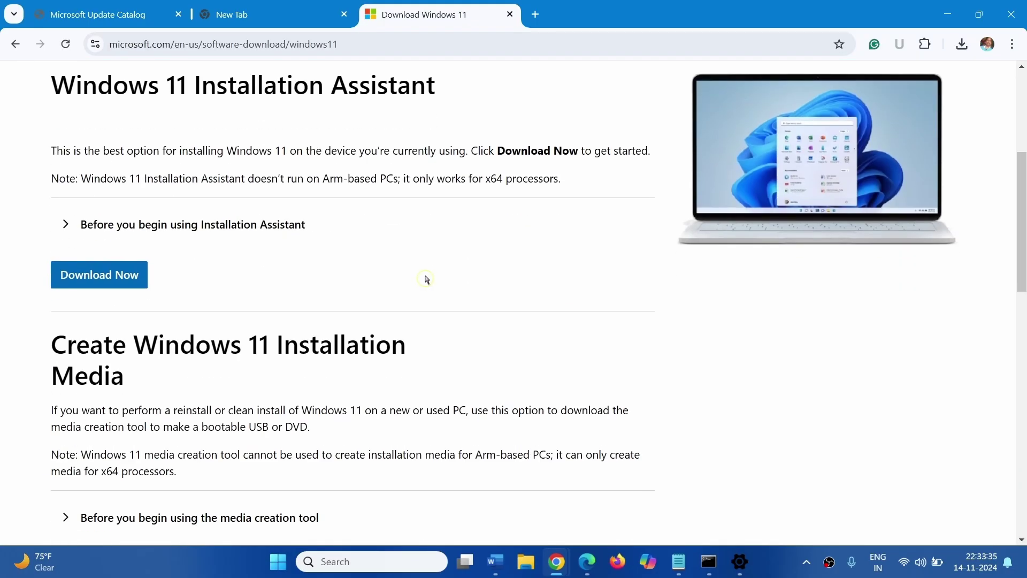
pyautogui.scroll(-8, 426, 280)
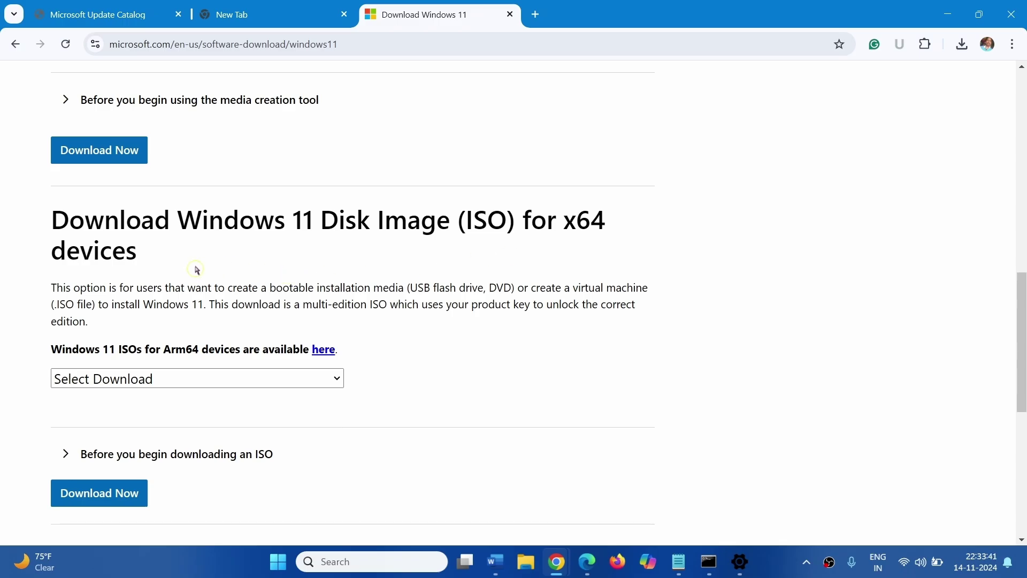
pyautogui.scroll(-3, 196, 270)
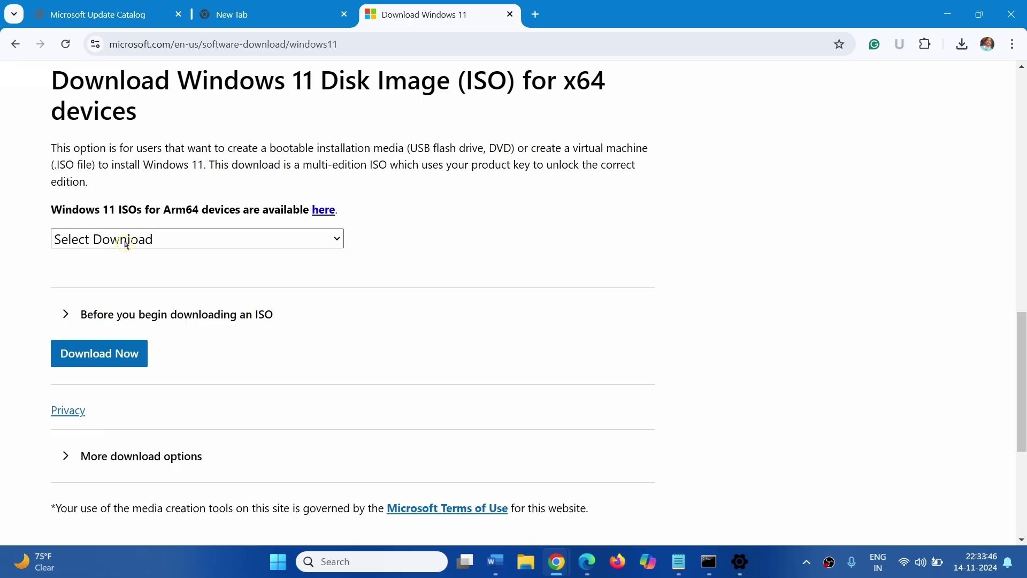
pyautogui.click(126, 243)
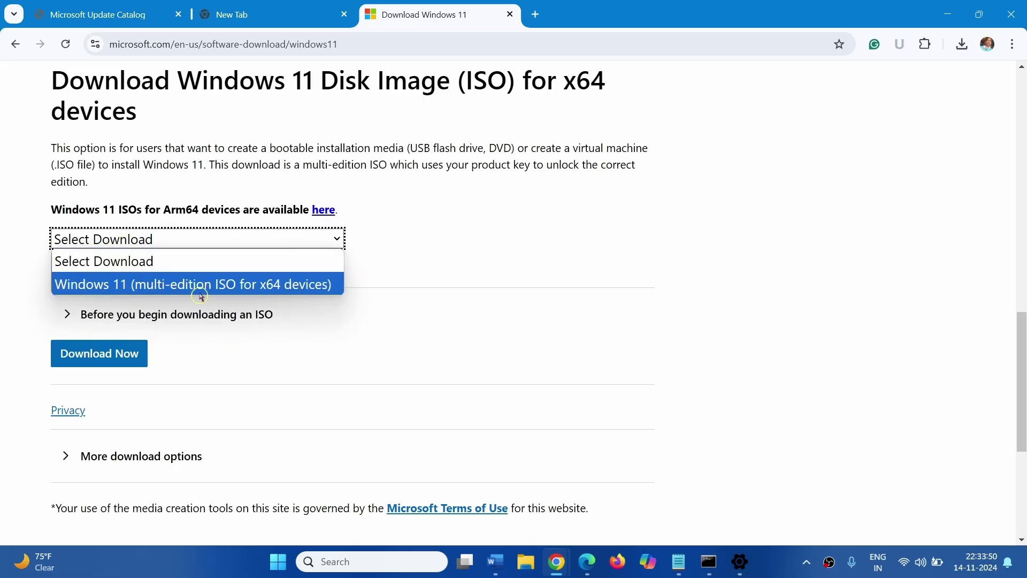
pyautogui.click(303, 293)
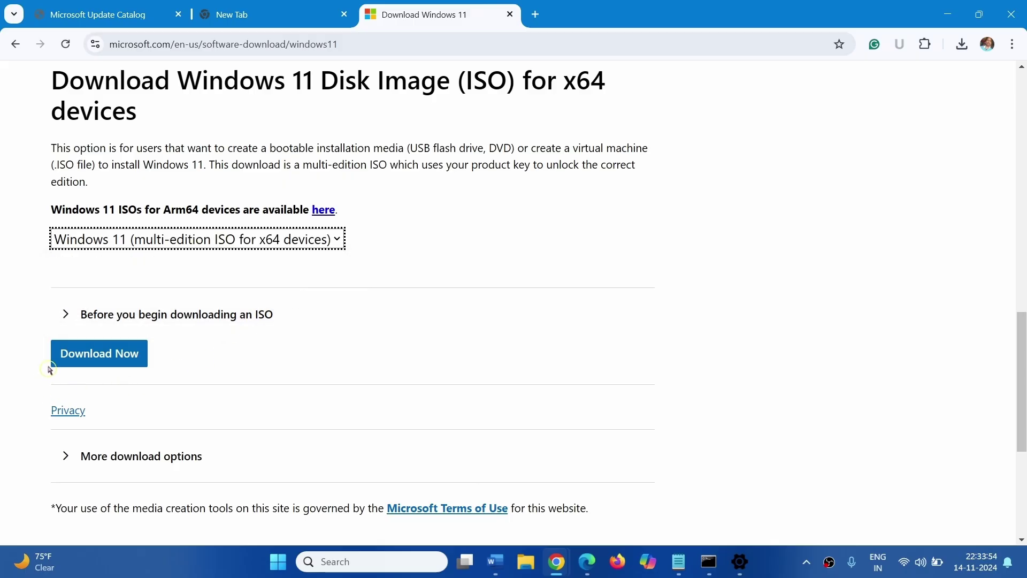
pyautogui.click(105, 356)
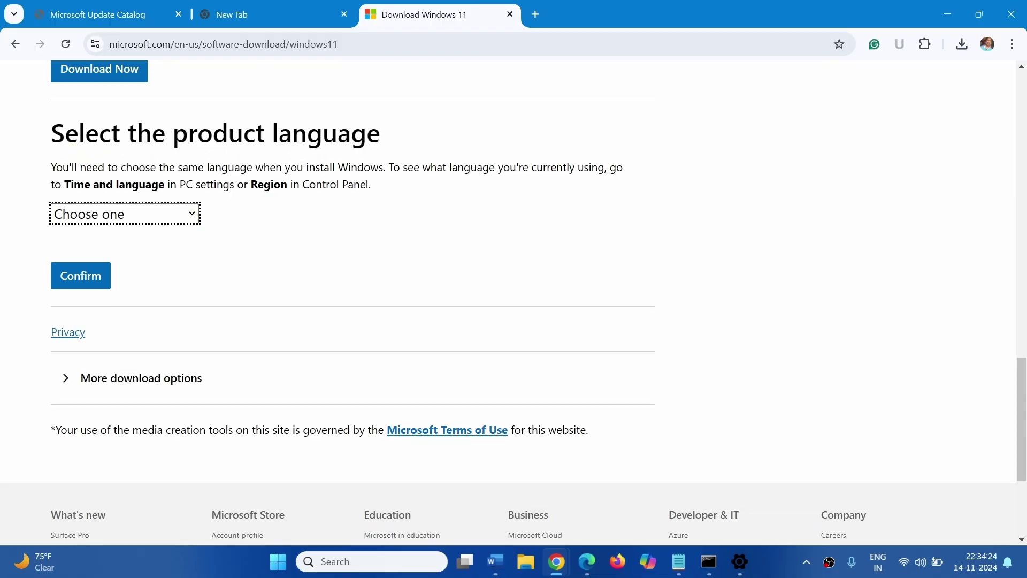
# - Browse the product language list and close it without picking a language
pyautogui.click(192, 219)
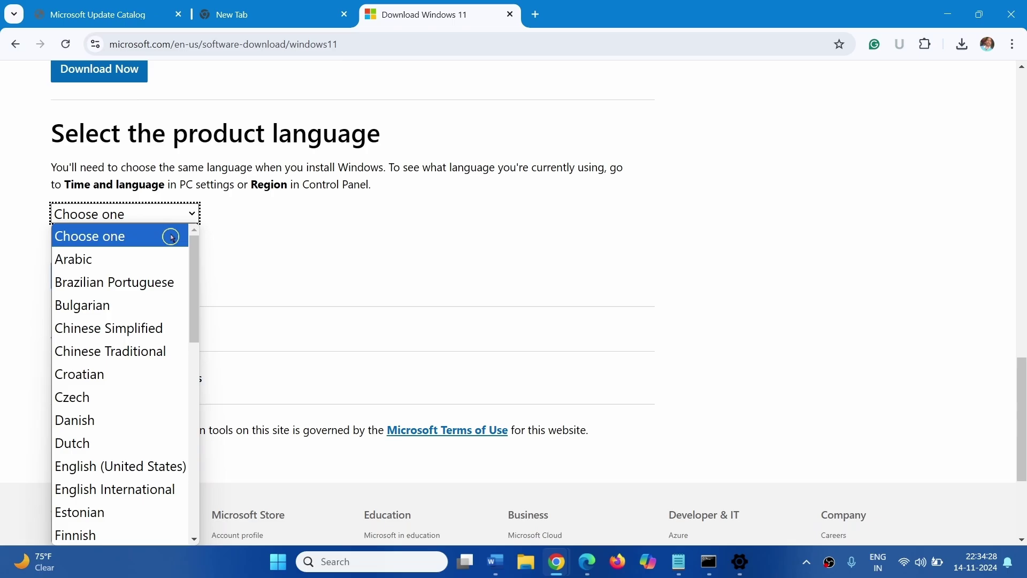
pyautogui.scroll(-5, 122, 380)
pyautogui.scroll(-5, 121, 385)
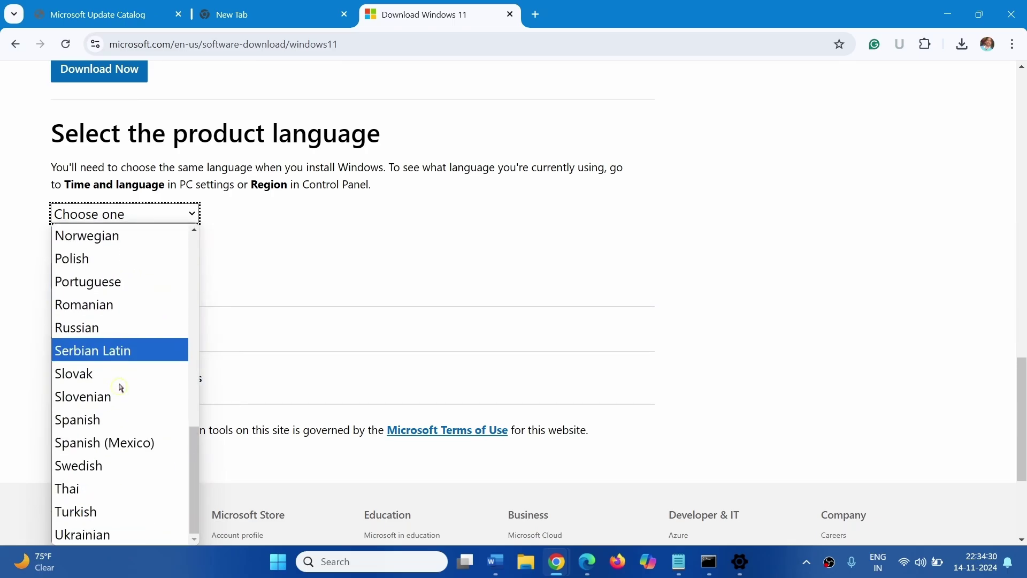
pyautogui.click(294, 391)
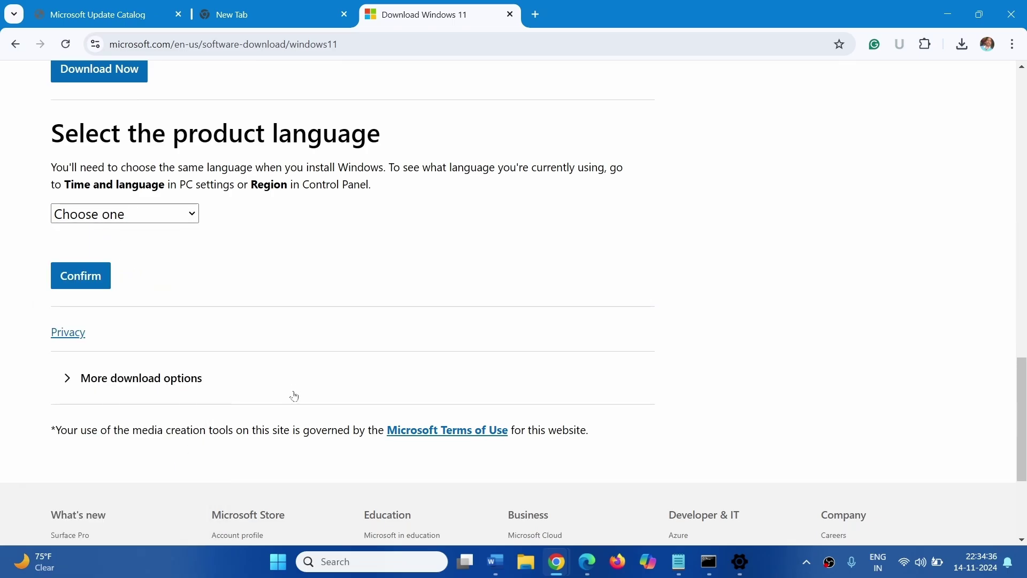
pyautogui.click(275, 566)
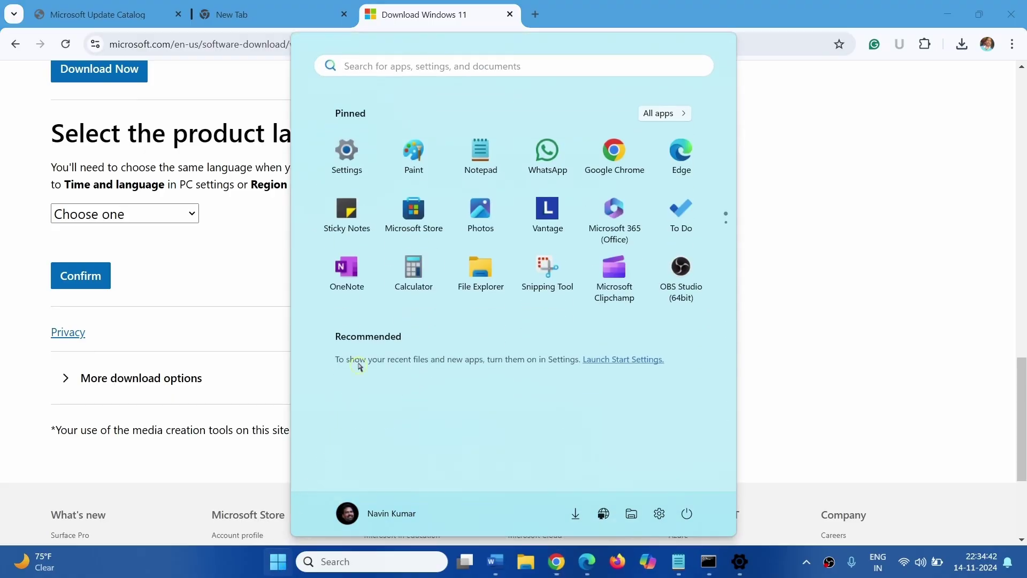
pyautogui.click(659, 513)
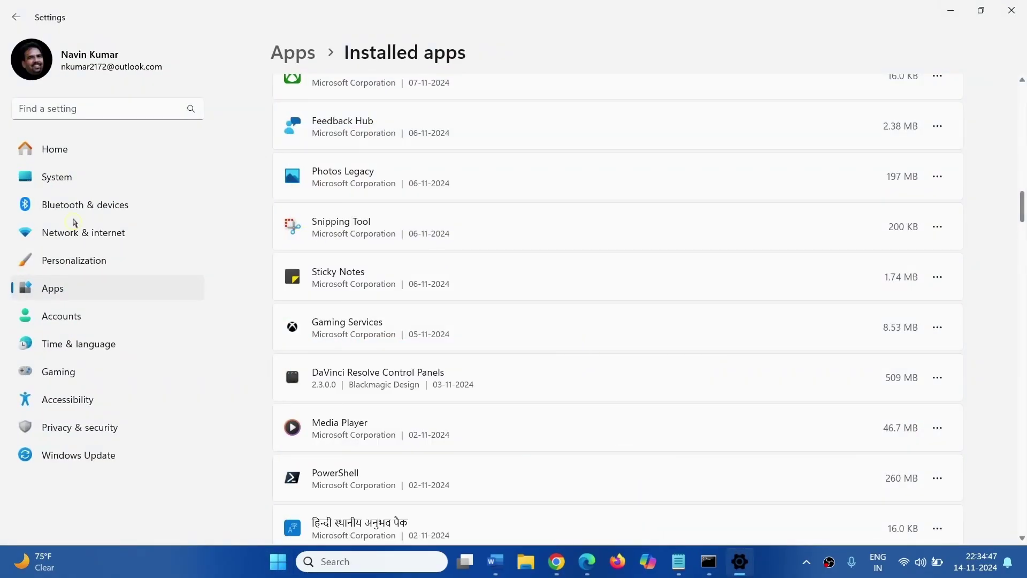
pyautogui.click(69, 348)
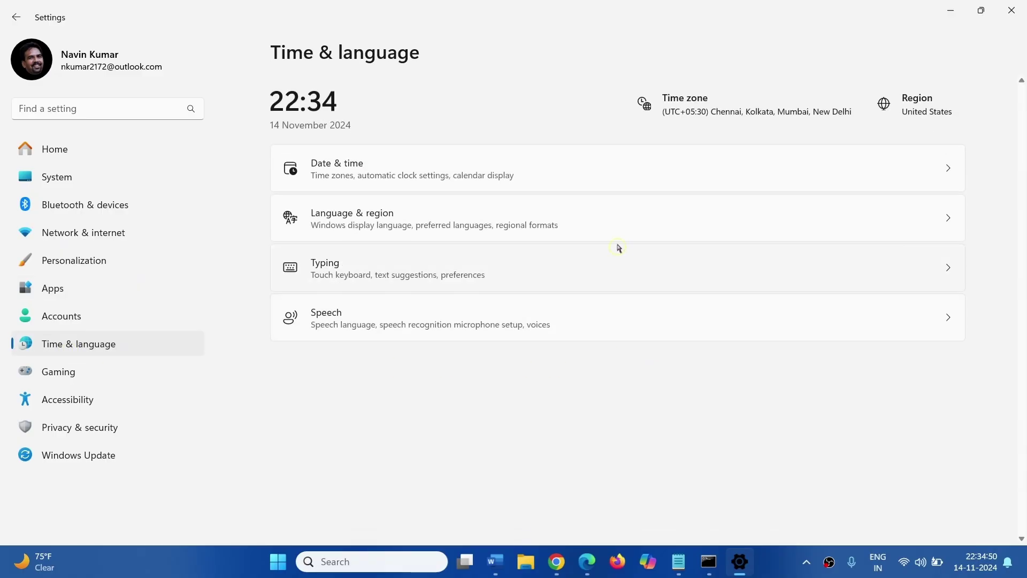
pyautogui.click(406, 225)
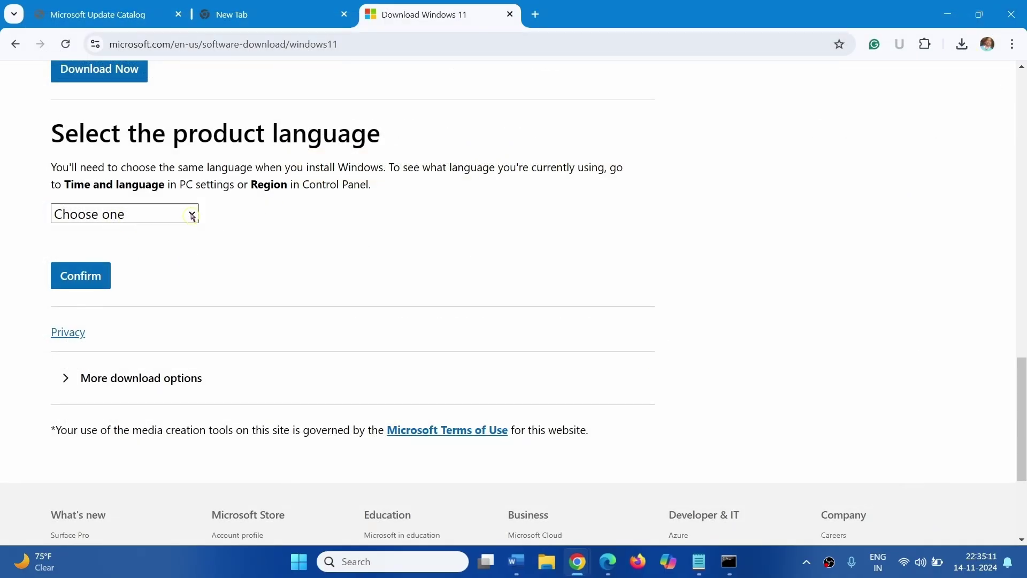
# - Pick English (United States) in the product language list and confirm to get the 64-bit link
pyautogui.click(192, 216)
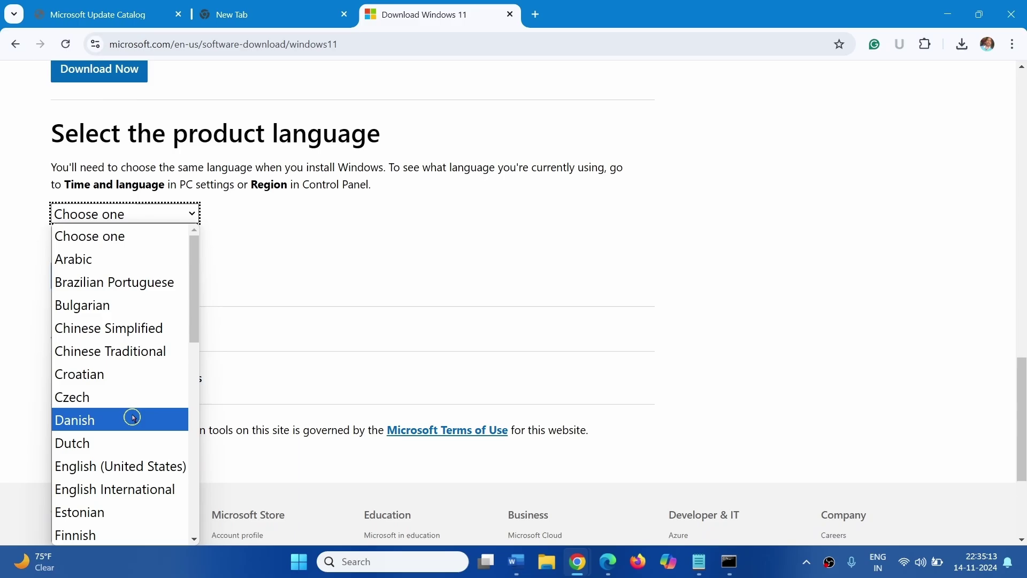
pyautogui.scroll(-1, 134, 419)
pyautogui.scroll(-3, 130, 407)
pyautogui.scroll(4, 130, 380)
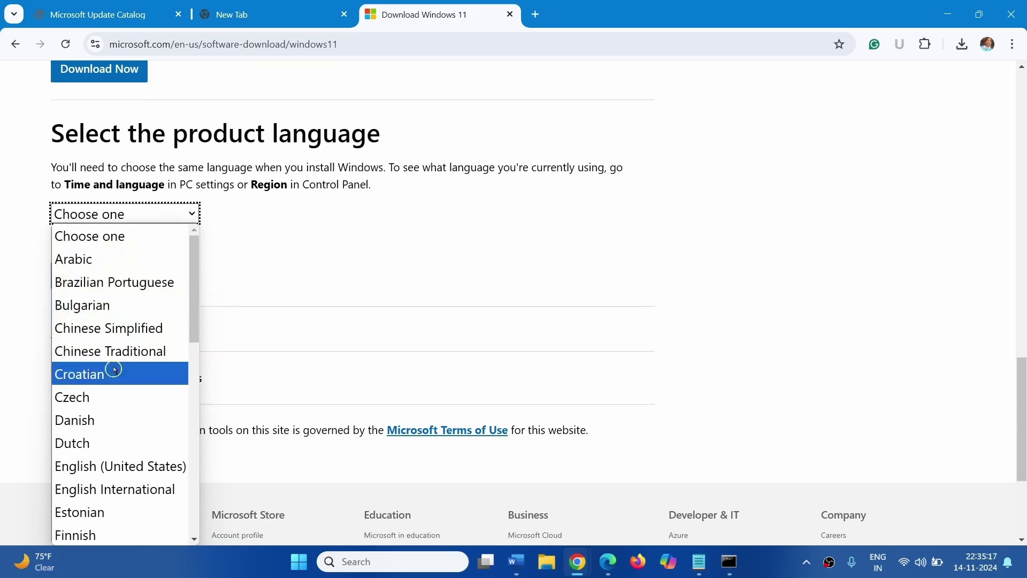
pyautogui.click(127, 468)
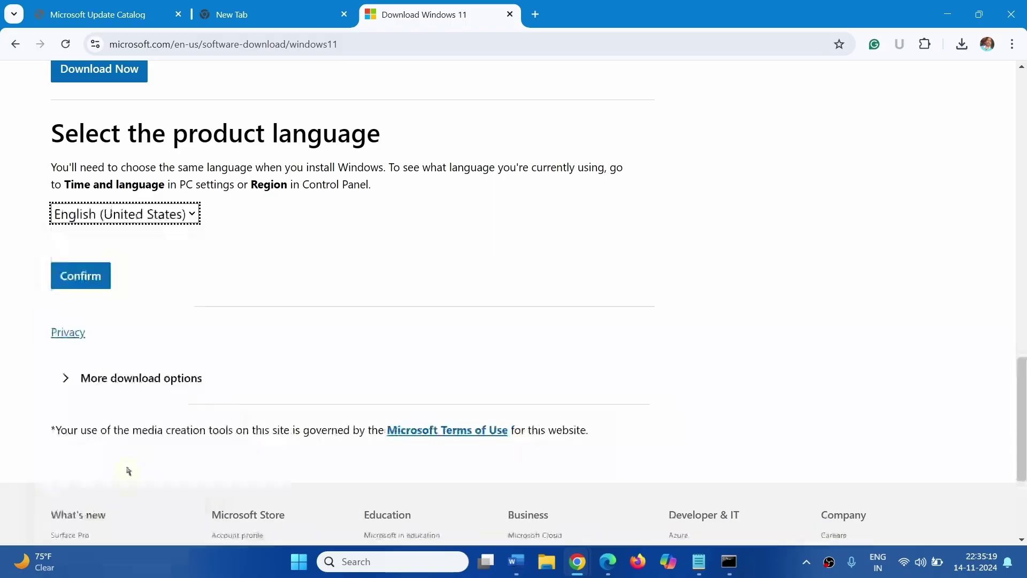
pyautogui.click(79, 283)
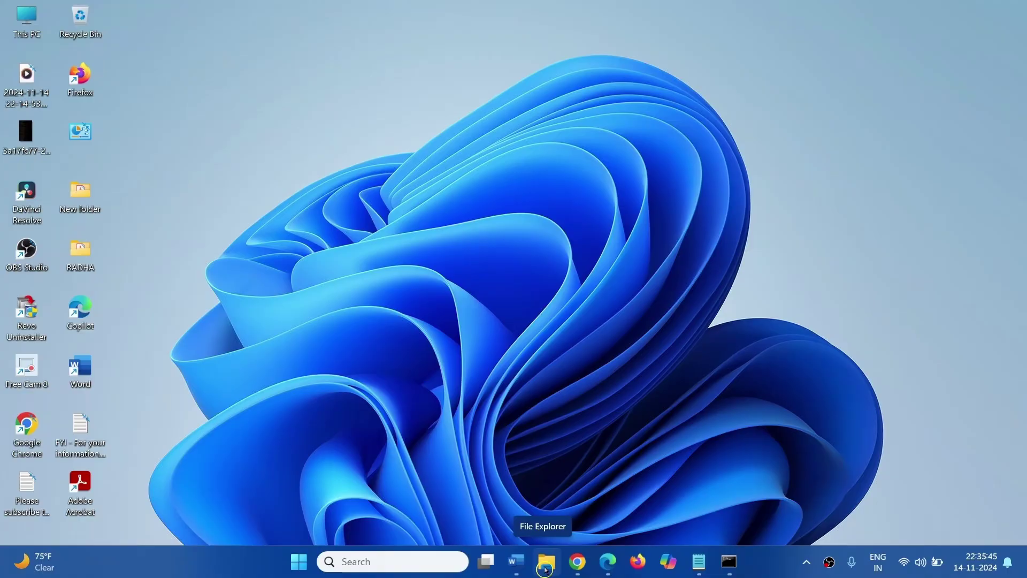
# - Mount Win11_24H2_English_x64.iso from Downloads as drive E: and open its setup.exe
pyautogui.click(546, 570)
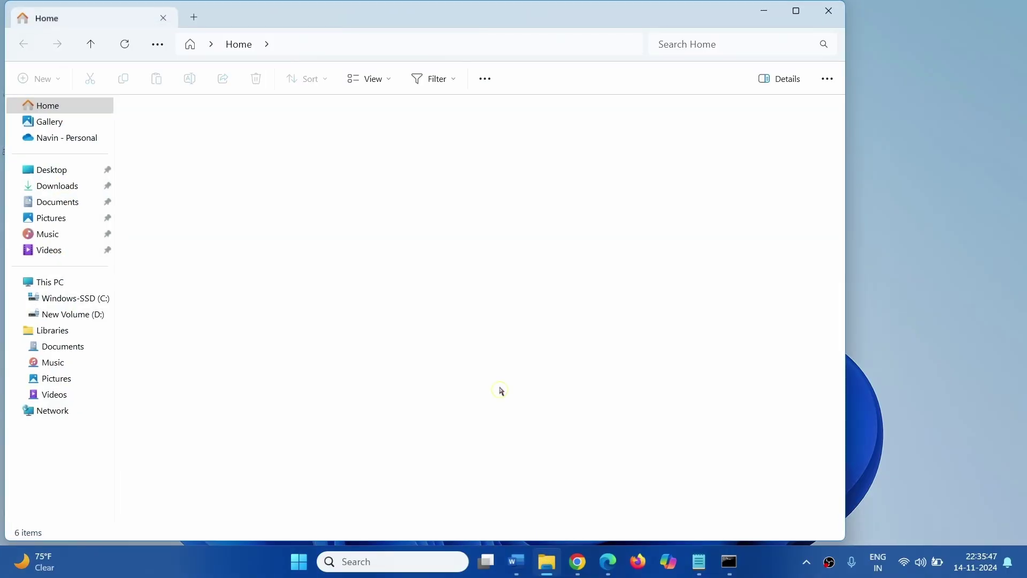
pyautogui.click(804, 8)
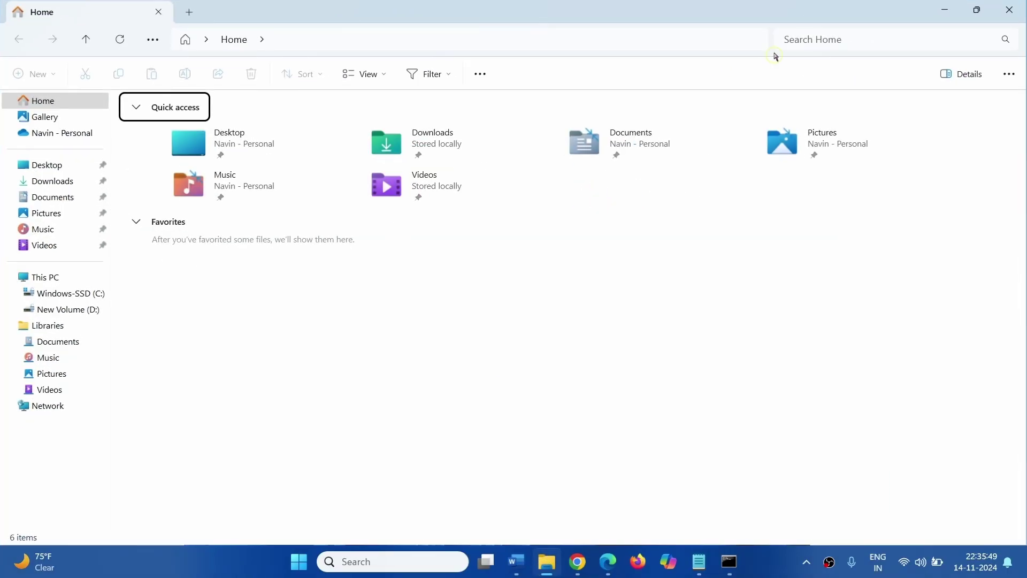
pyautogui.click(53, 186)
pyautogui.click(164, 309)
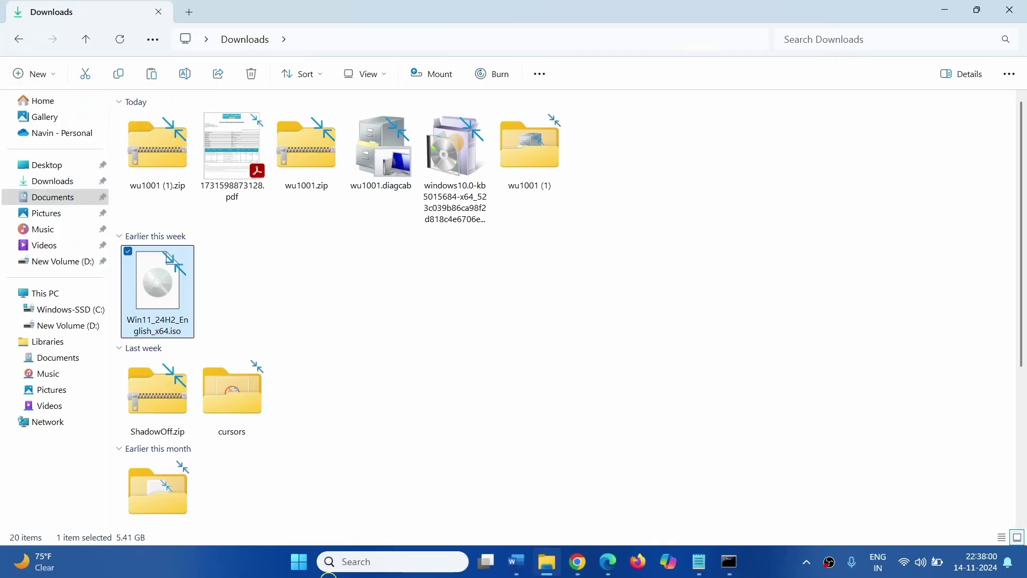
pyautogui.rightClick(166, 308)
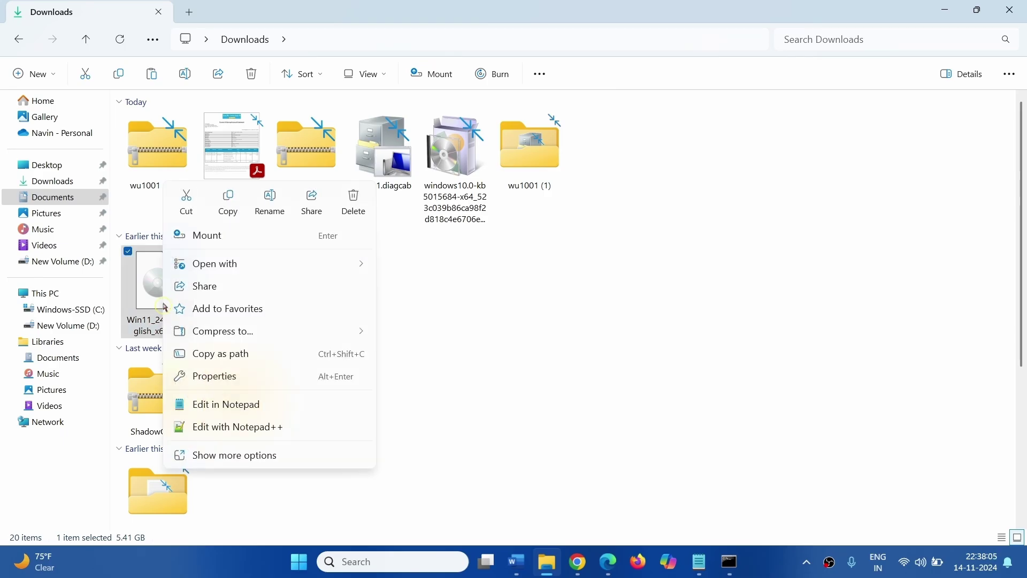
pyautogui.click(229, 238)
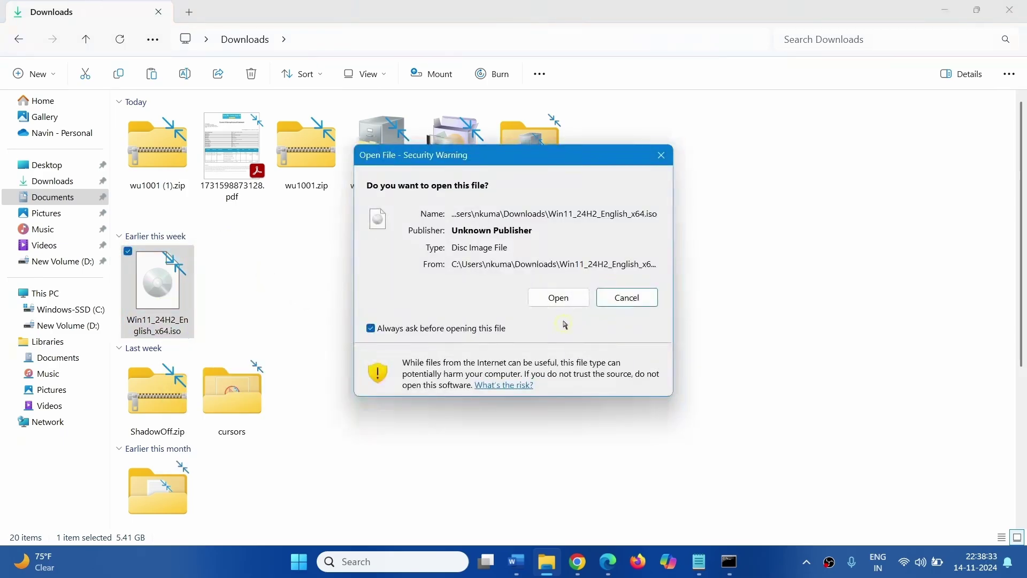
pyautogui.click(558, 298)
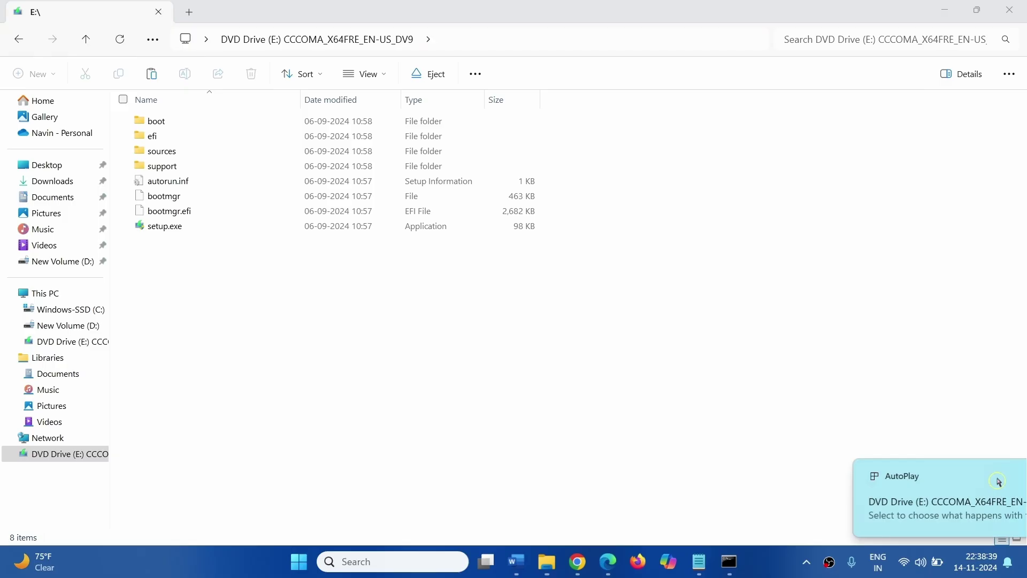
pyautogui.rightClick(162, 230)
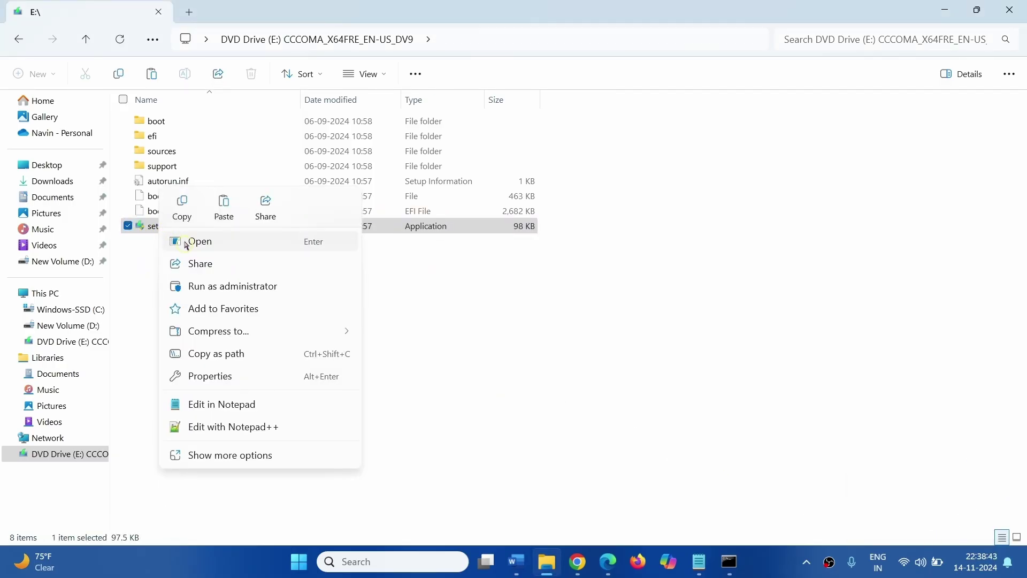
pyautogui.click(186, 243)
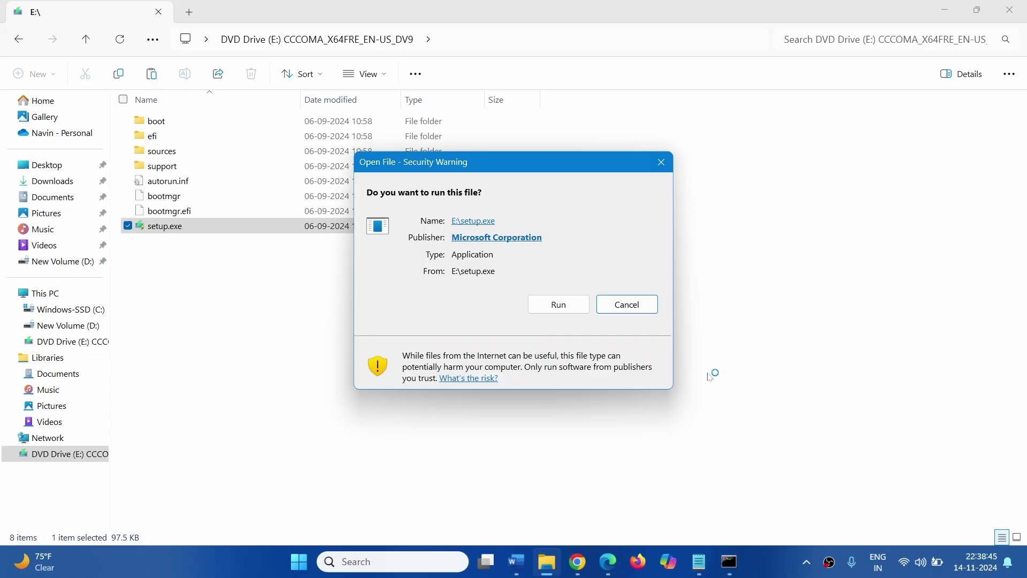
# - Run setup.exe, tick 'I want to help make the installation better', and continue with Next
pyautogui.click(560, 305)
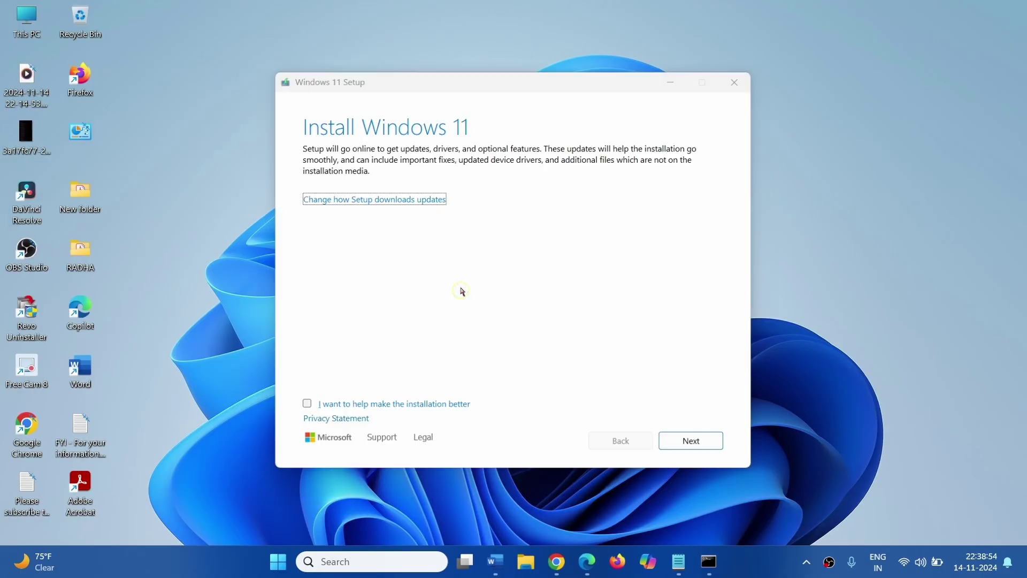
pyautogui.click(305, 405)
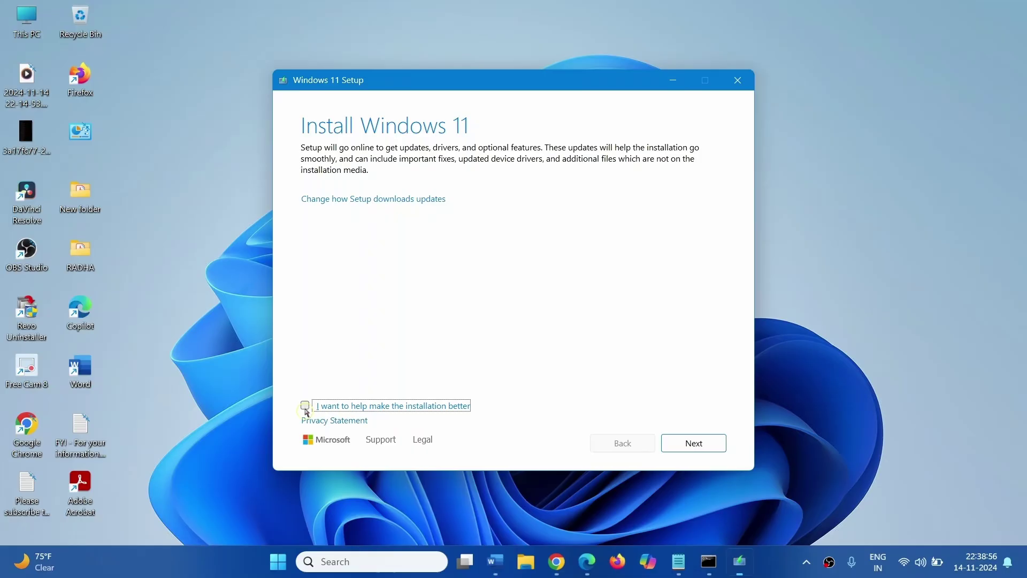
pyautogui.click(683, 442)
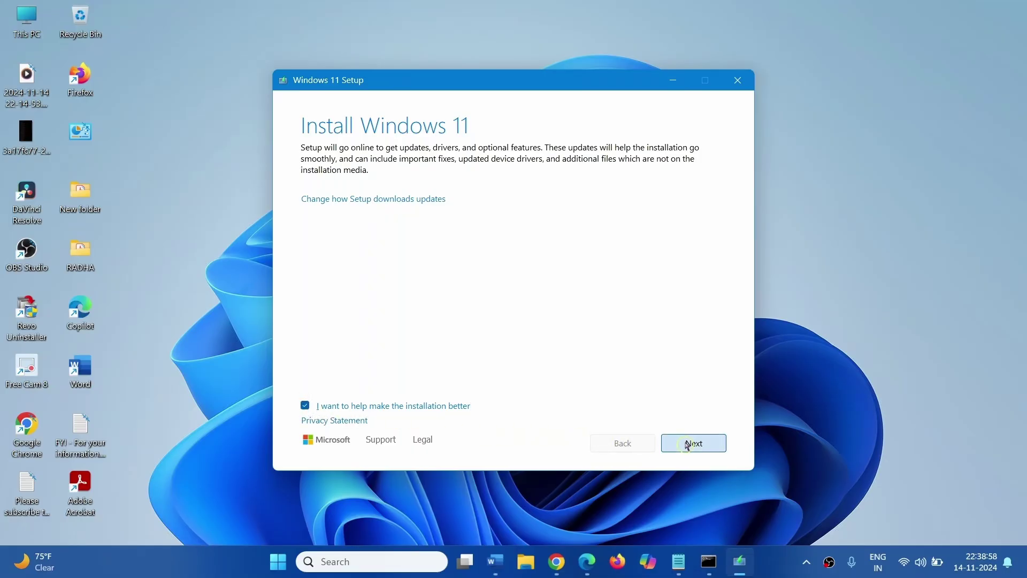